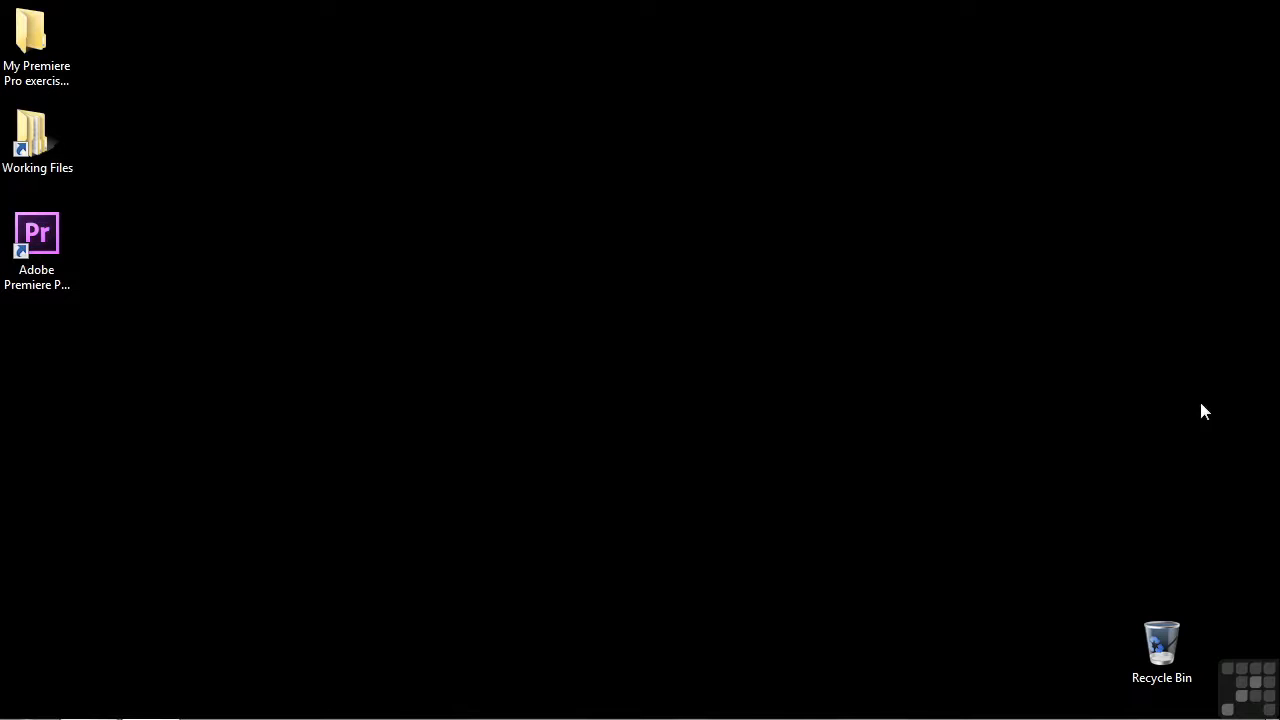
Open the project 0907-temporal interpolation.prproj from the projects folder inside Working Files
double_click(33, 140)
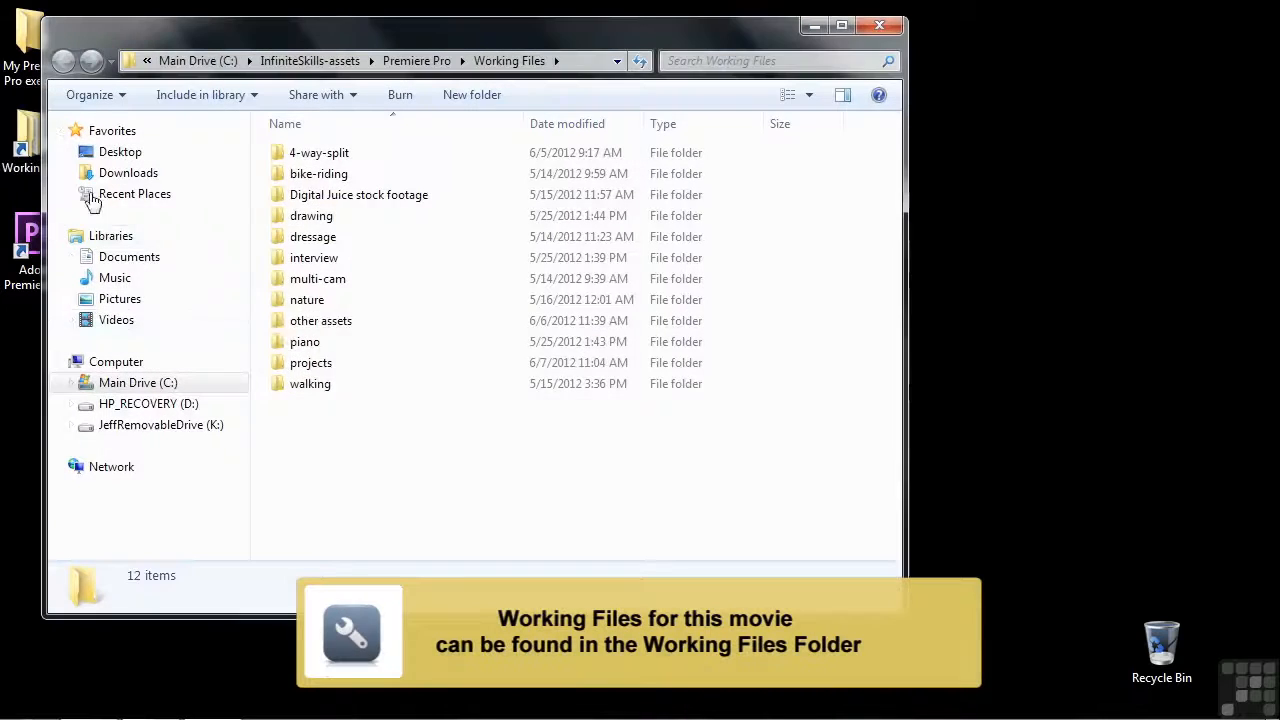
double_click(300, 362)
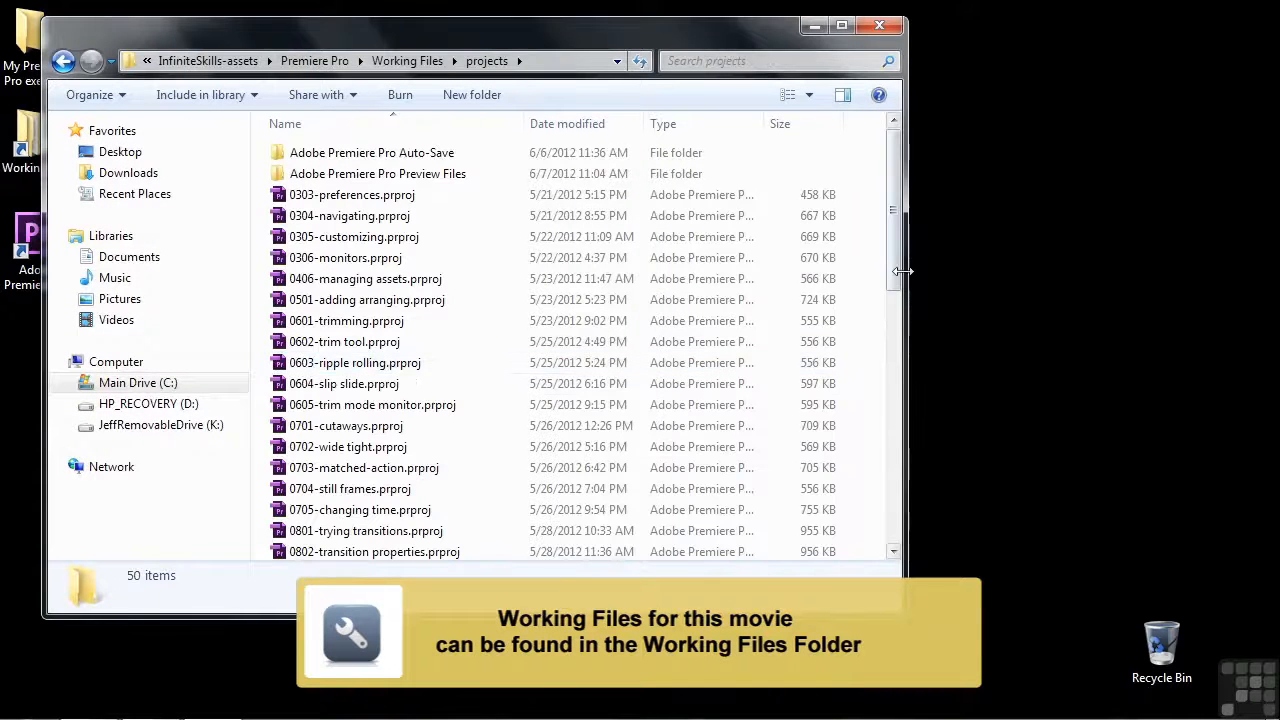
left_click_drag(895, 282, 885, 407)
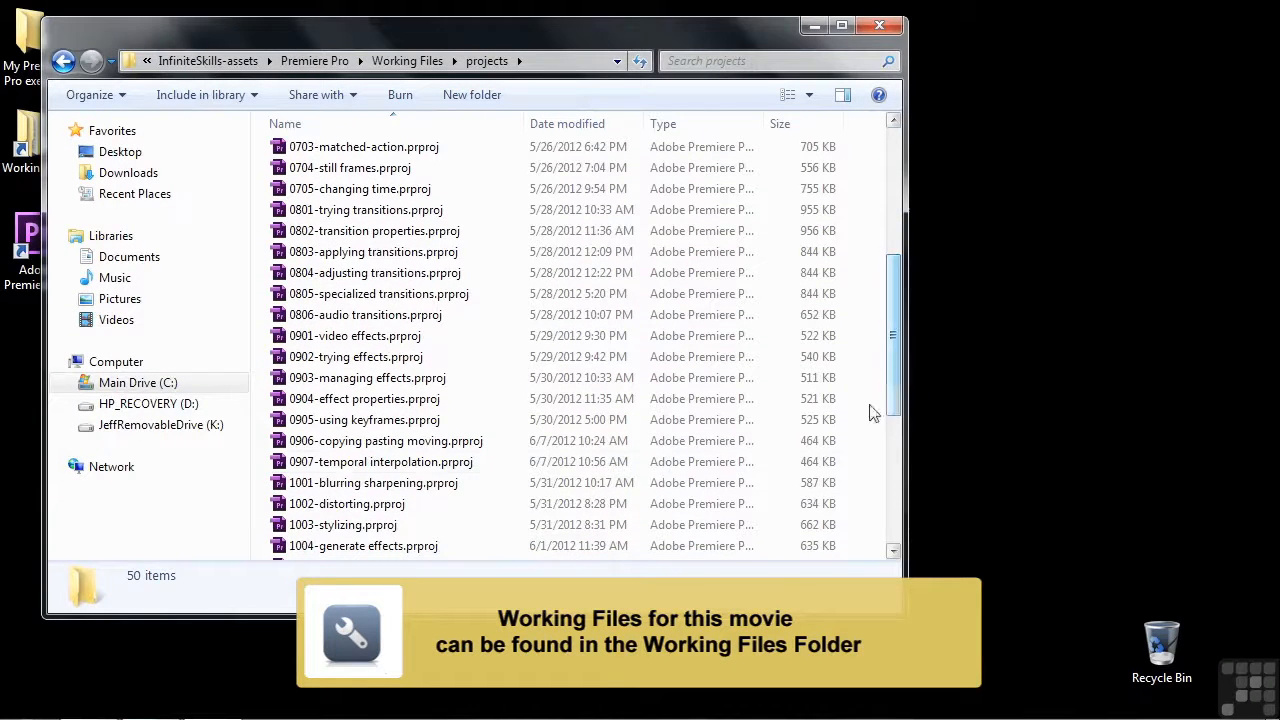
left_click(278, 463)
double_click(279, 463)
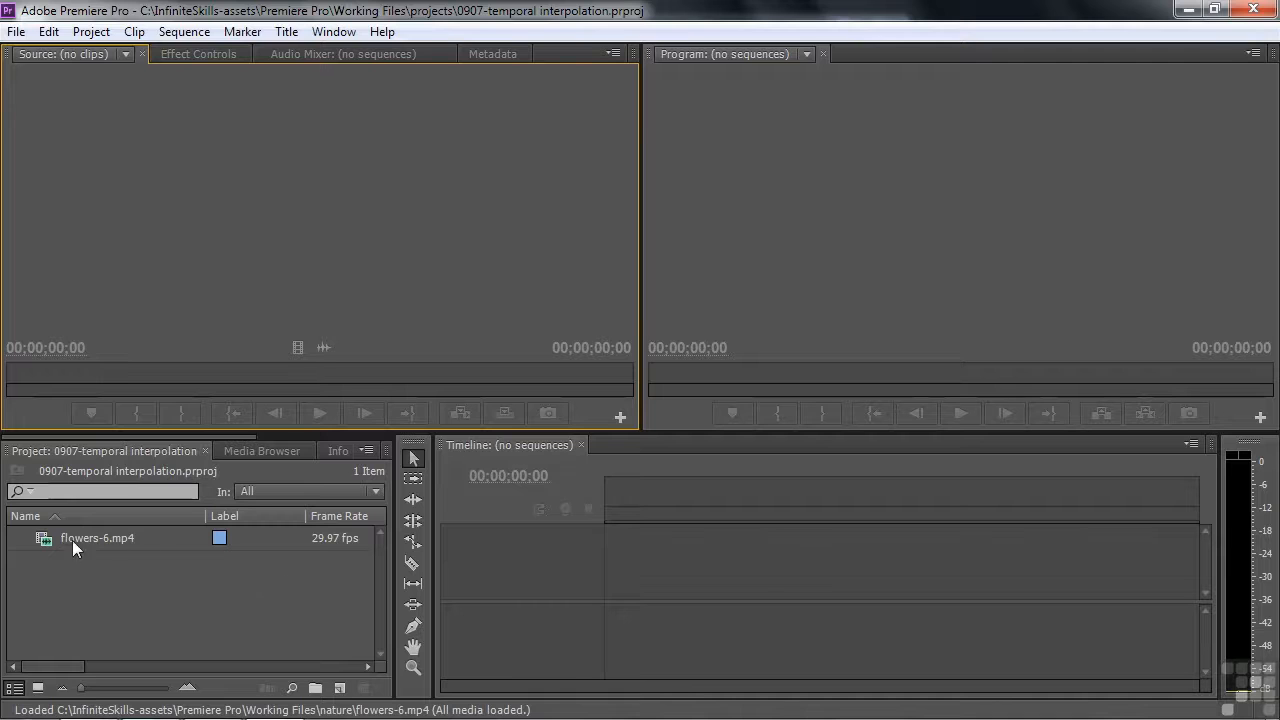
Create a new sequence from the flowers-6.mp4 clip and fit it to the width of the timeline
left_click(45, 541)
left_click_drag(45, 541, 339, 689)
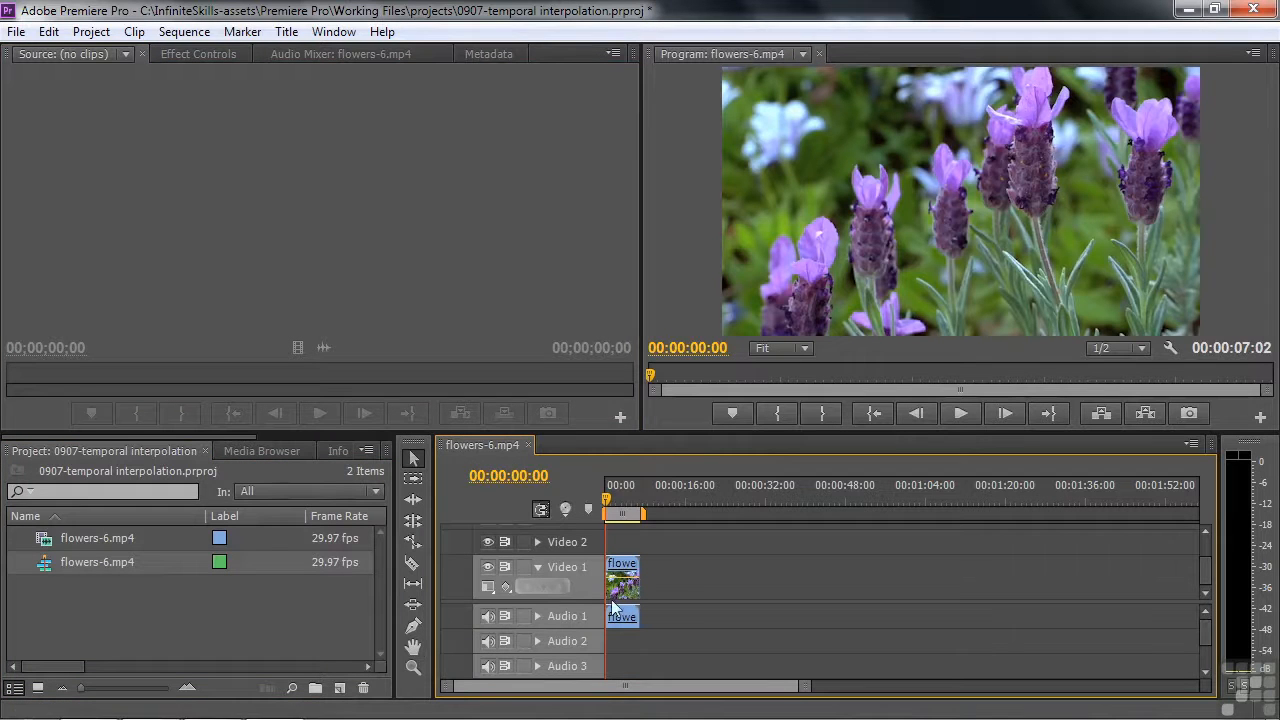
key("backslash")
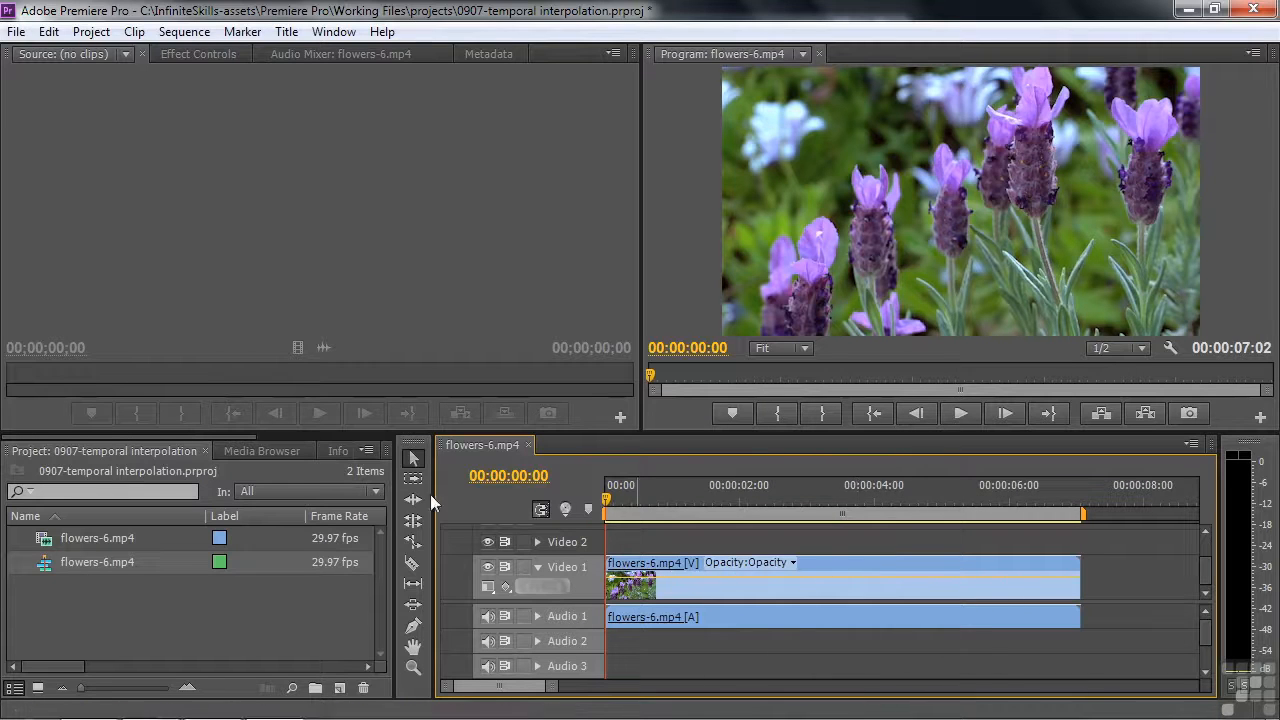
Apply the Gaussian Blur effect from the Blur & Sharpen video effects to the flowers-6.mp4 clip in the sequence
left_click_drag(245, 434, 395, 437)
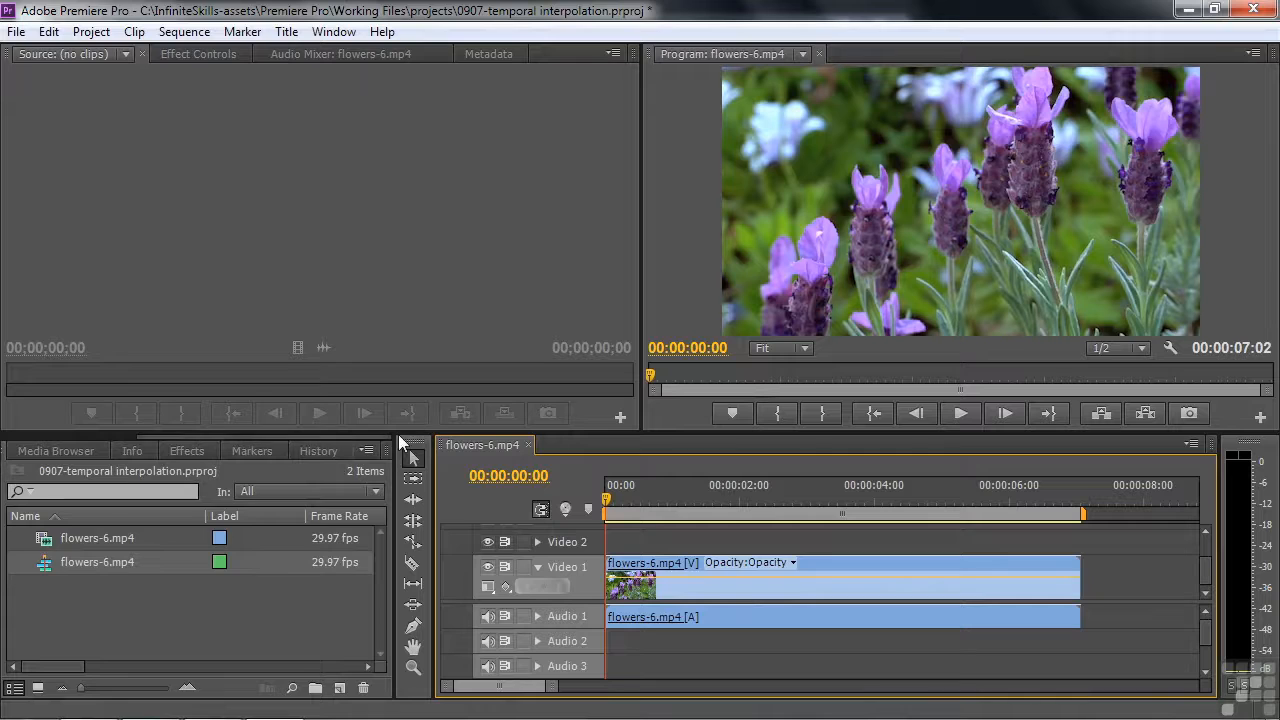
left_click(193, 450)
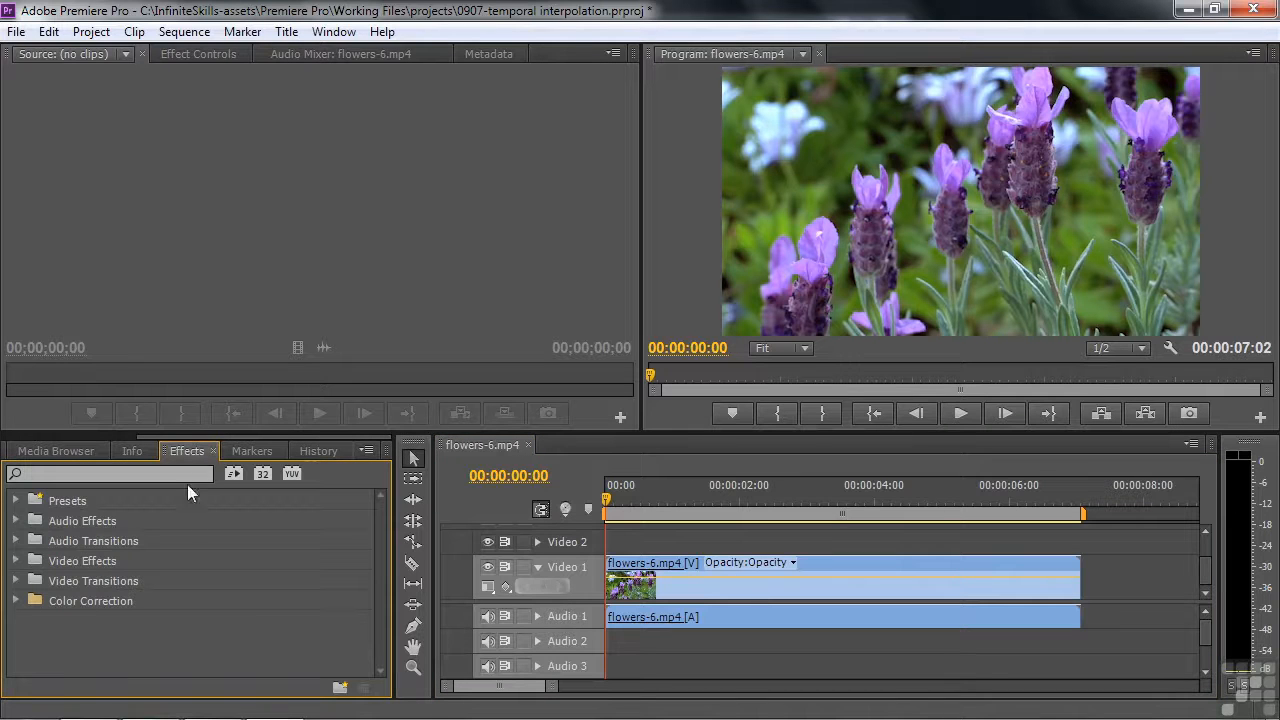
left_click(15, 561)
left_click(26, 601)
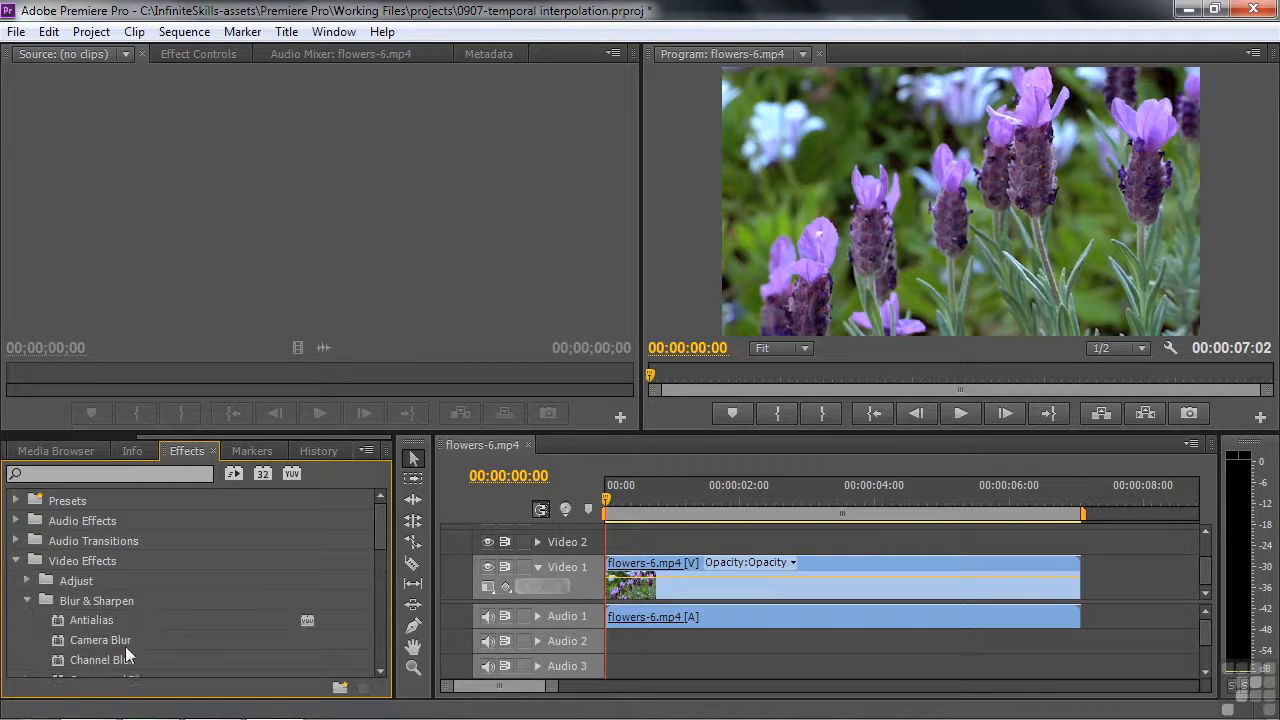
left_click_drag(379, 533, 369, 580)
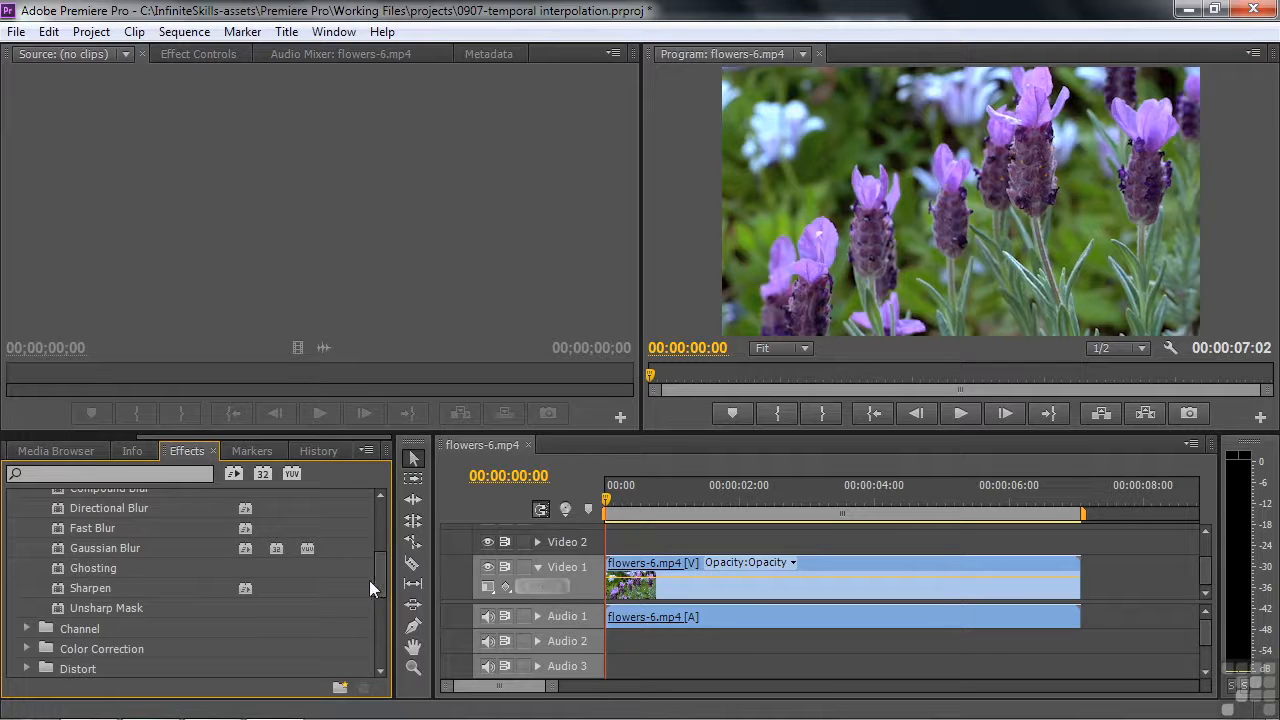
left_click(706, 587)
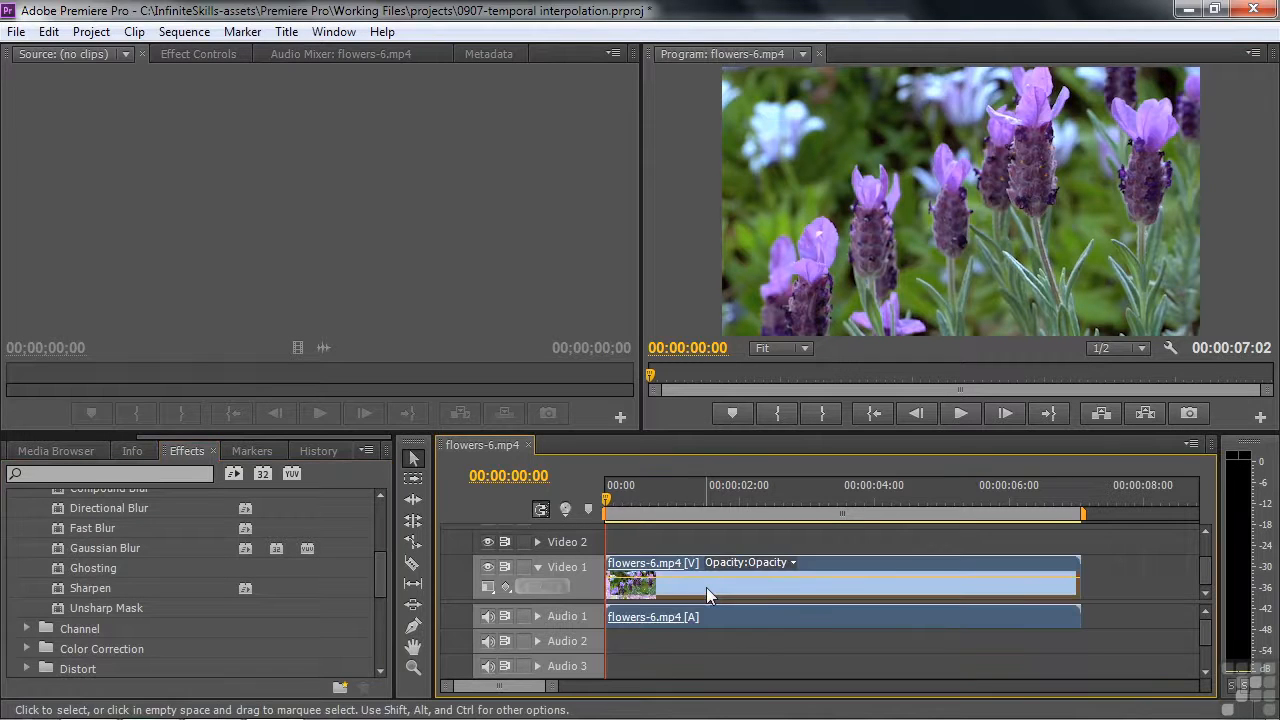
left_click(65, 547)
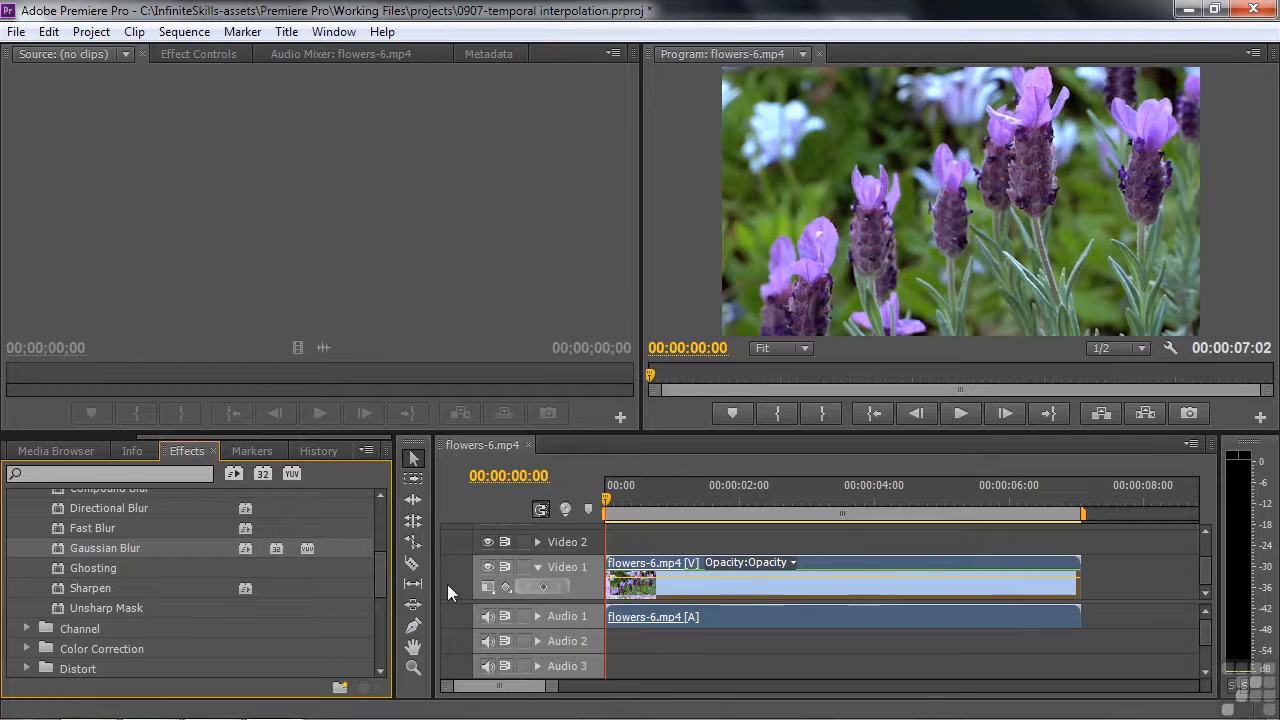
Add the Lens Flare effect from the Generate video effects to the flowers-6.mp4 clip
left_click_drag(381, 570, 379, 599)
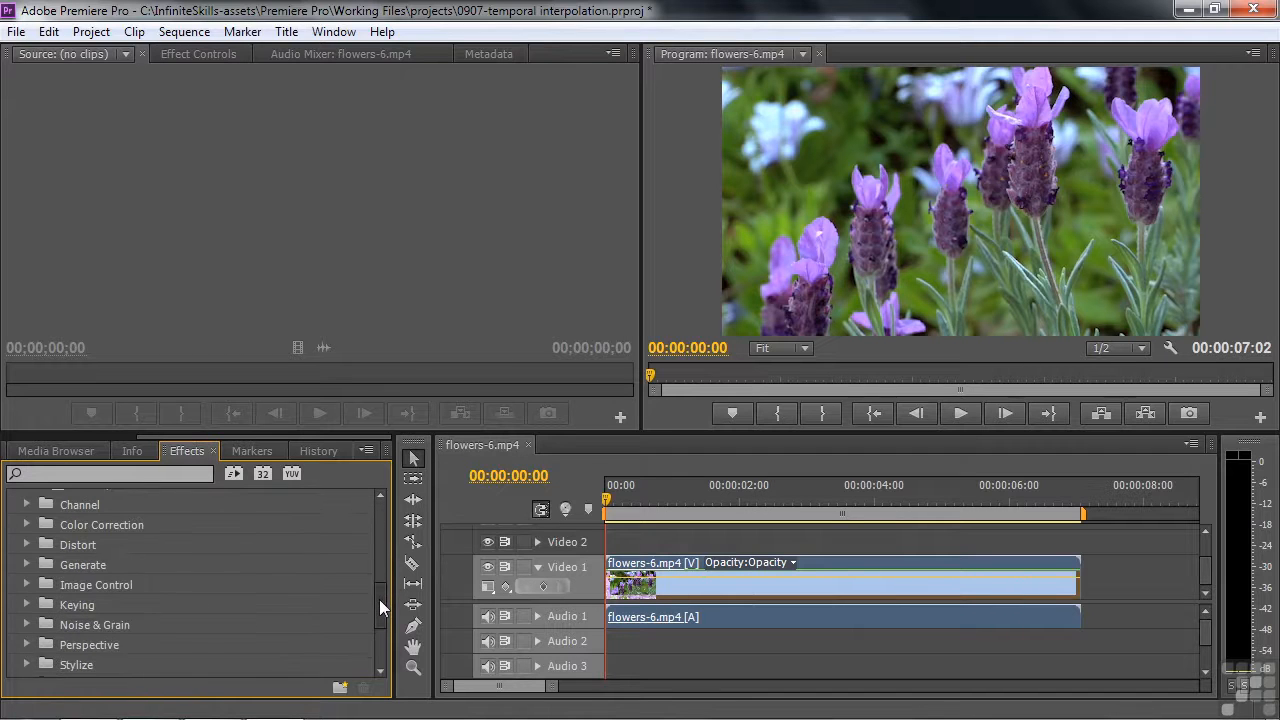
left_click(27, 565)
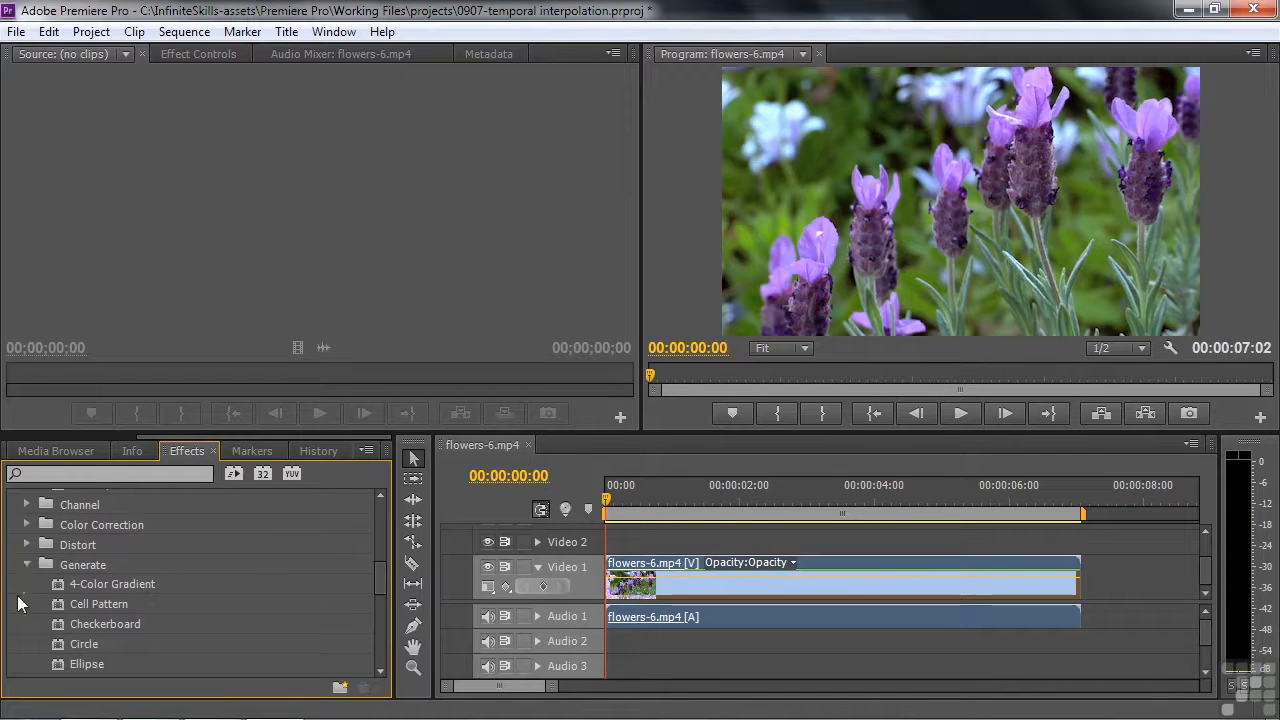
left_click_drag(378, 578, 372, 603)
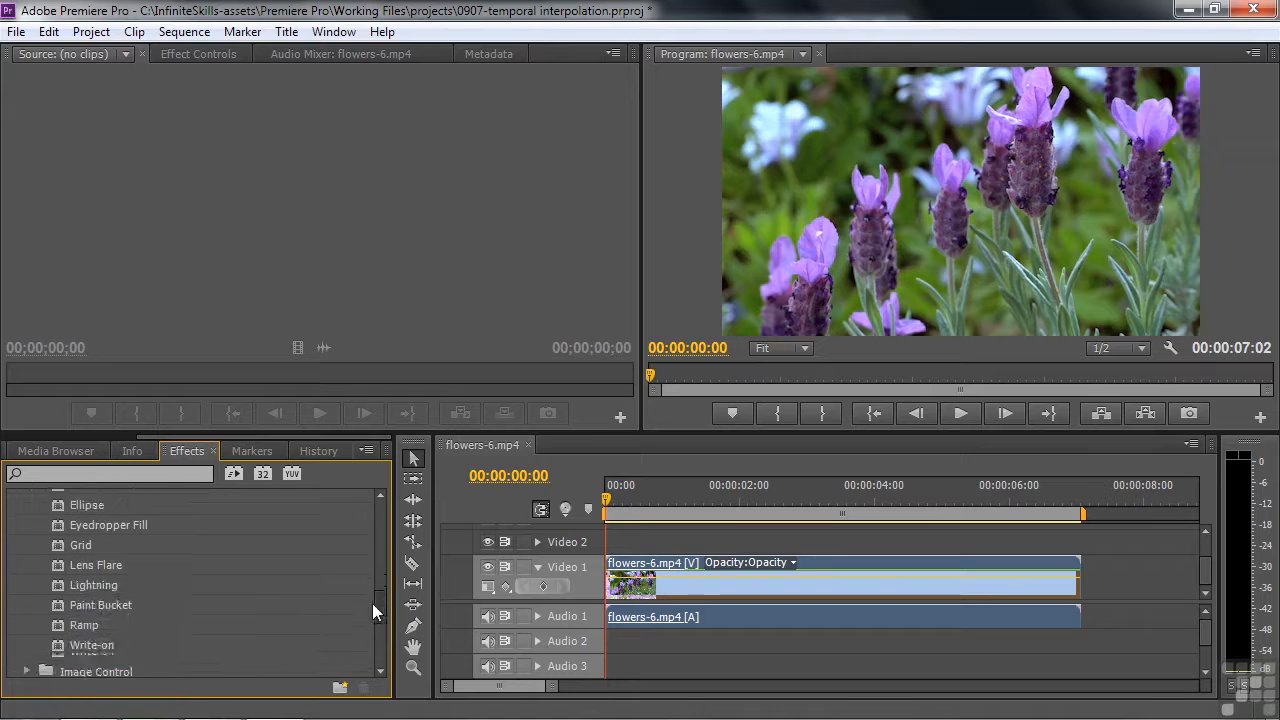
double_click(50, 559)
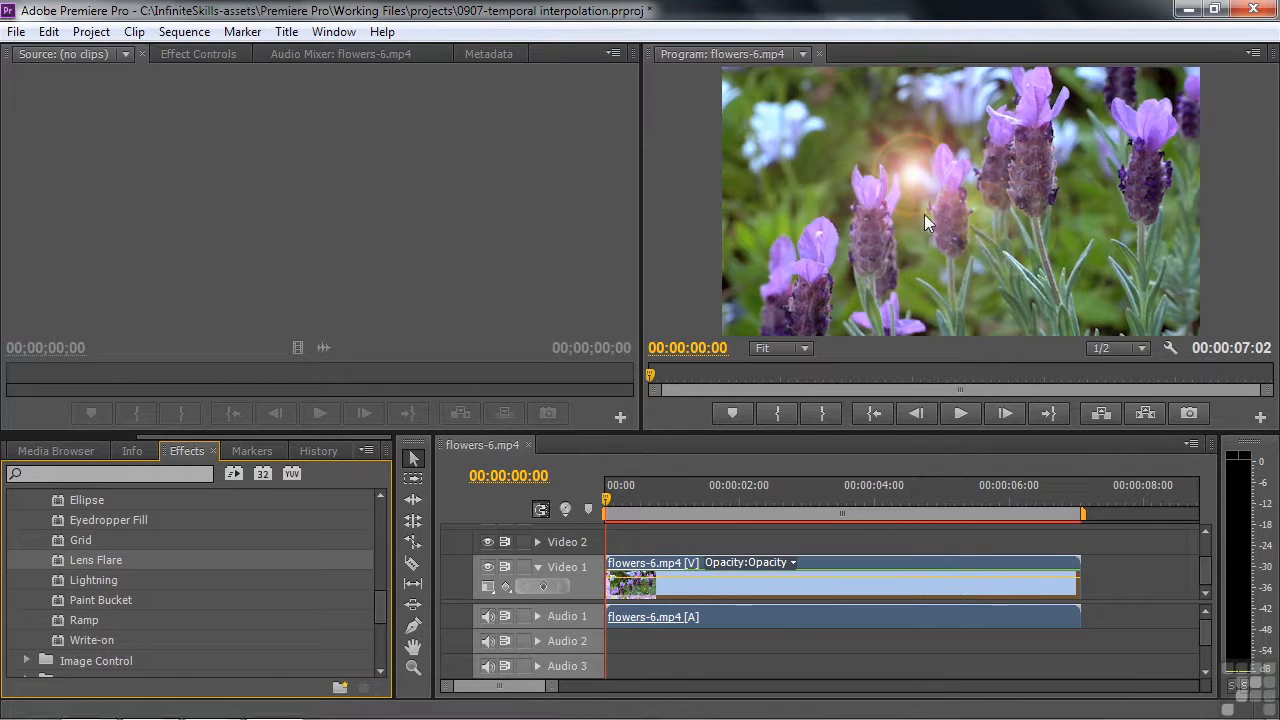
Show the clip's effect settings, switch off the Lens Flare effect and collapse its properties
left_click(217, 54)
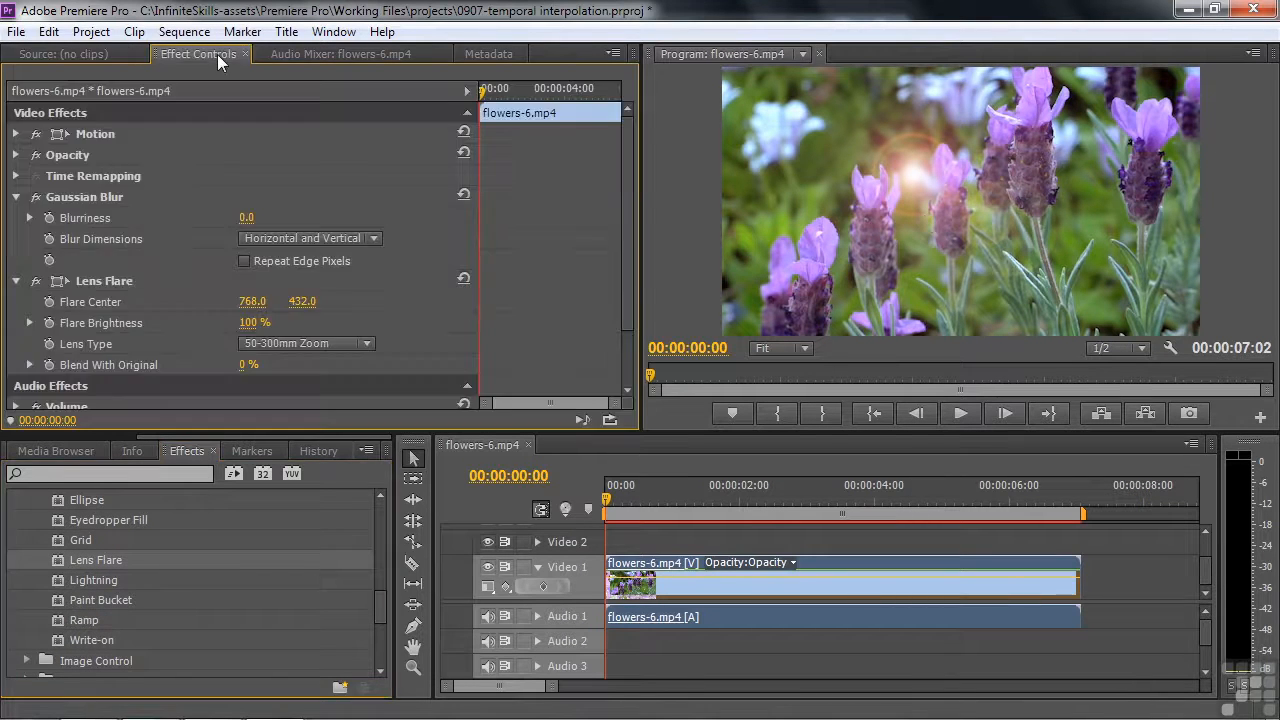
left_click(36, 283)
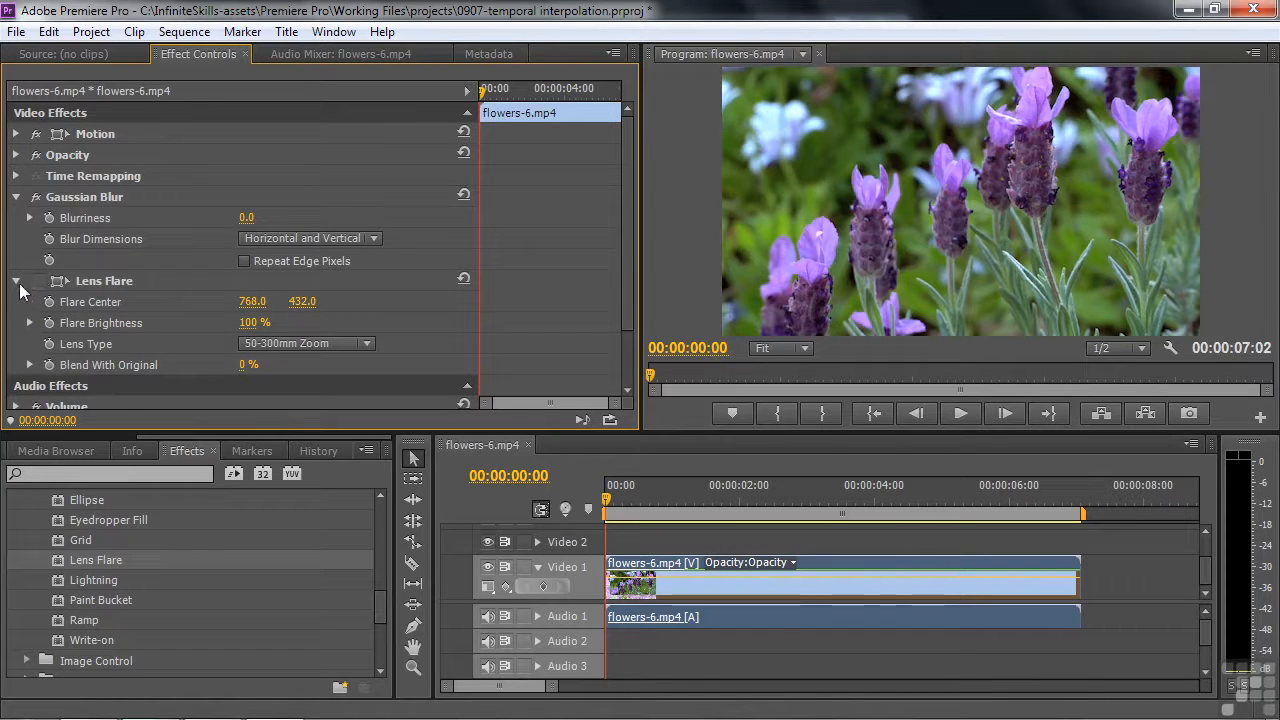
left_click(17, 281)
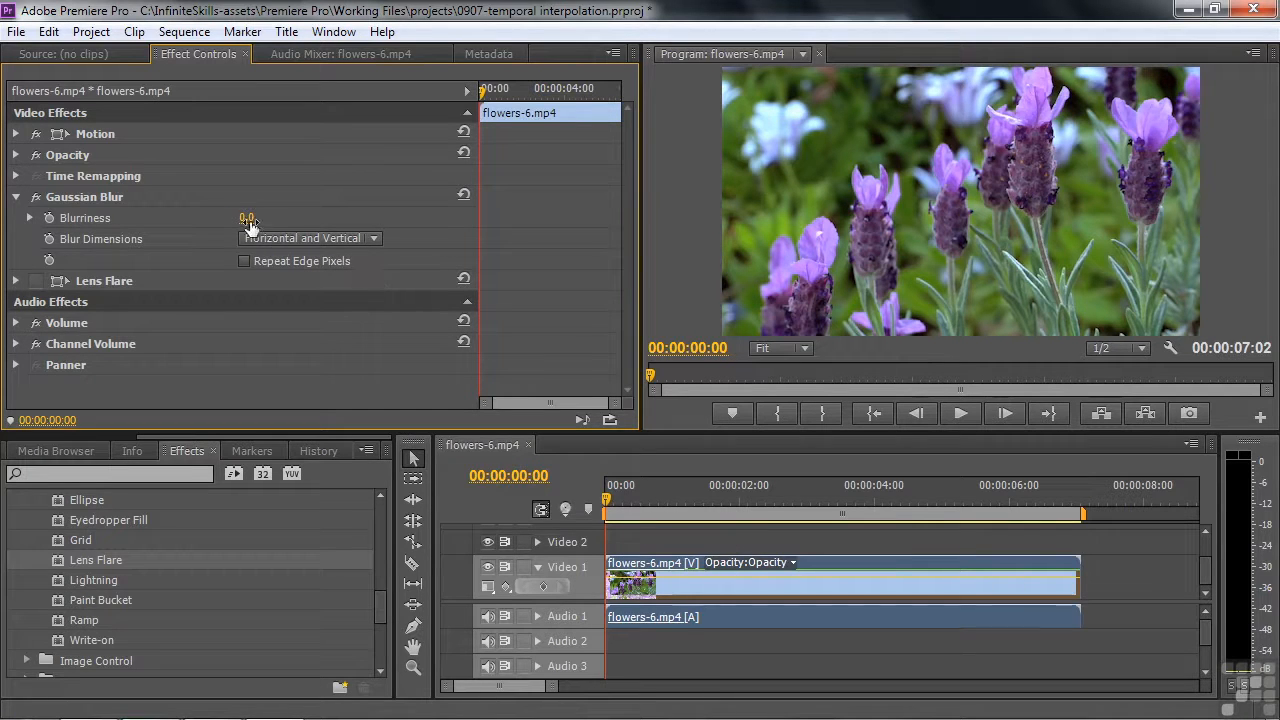
Set the Gaussian Blur's Blurriness to 63.0 and enable Repeat Edge Pixels
left_click_drag(247, 221, 312, 221)
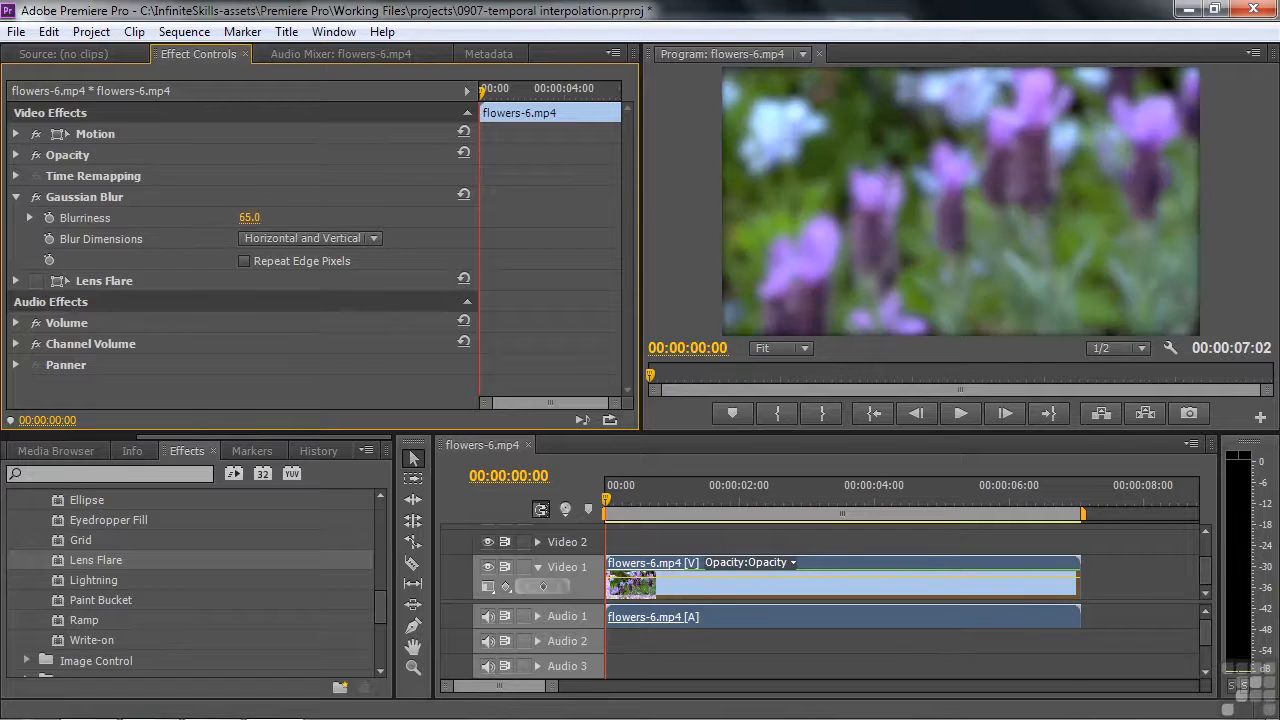
left_click(244, 261)
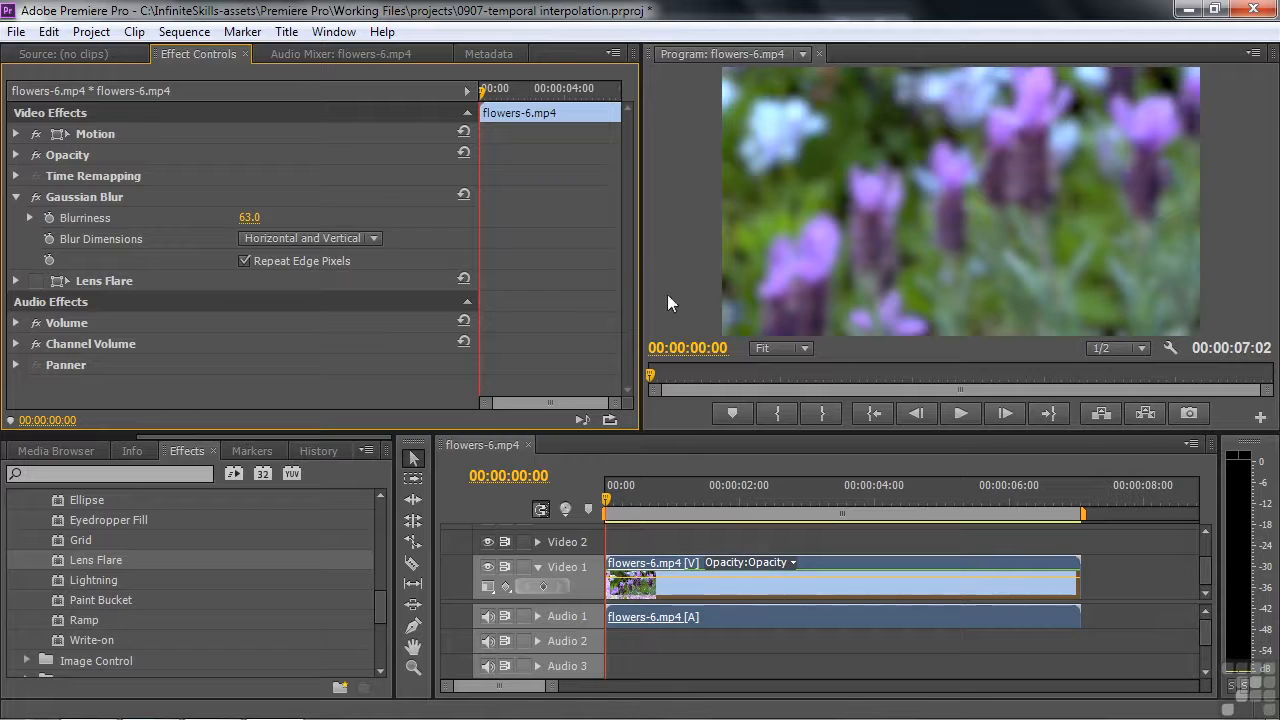
Animate Blurriness with a keyframe at the clip's start and a second one with value 0.0 at 00:00:02:06
left_click_drag(648, 500, 576, 501)
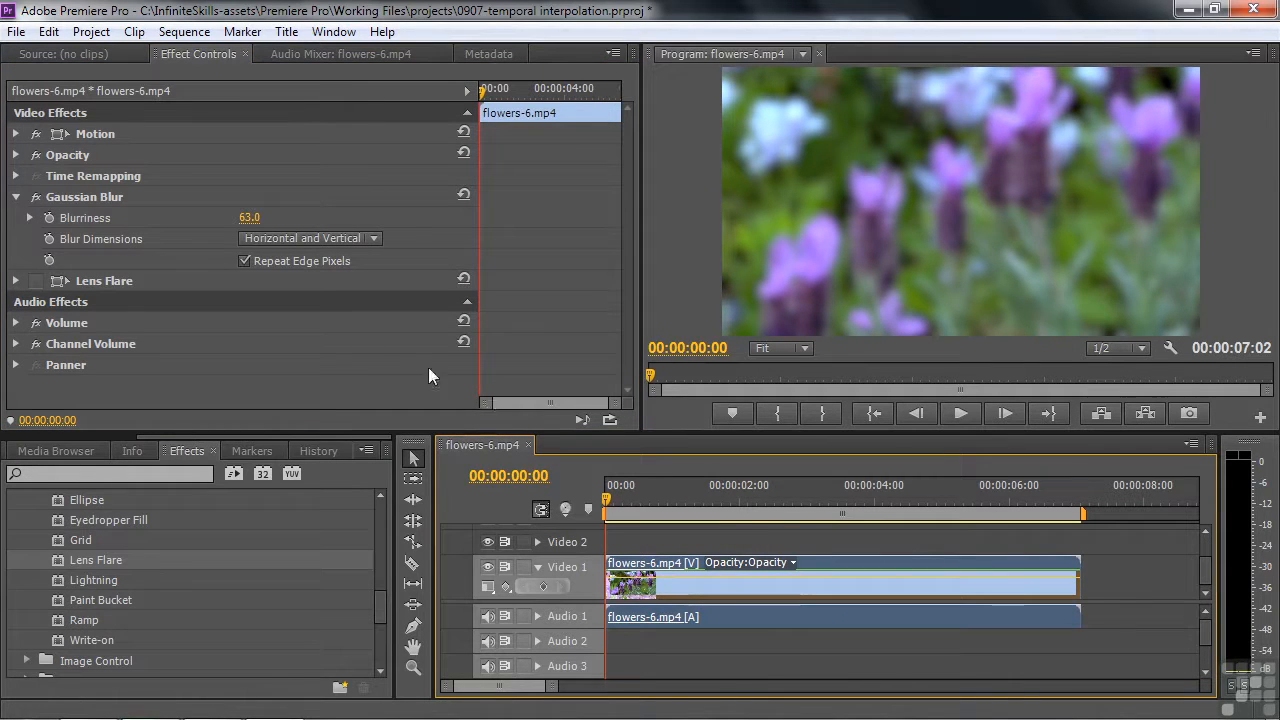
left_click(48, 218)
left_click_drag(480, 91, 529, 112)
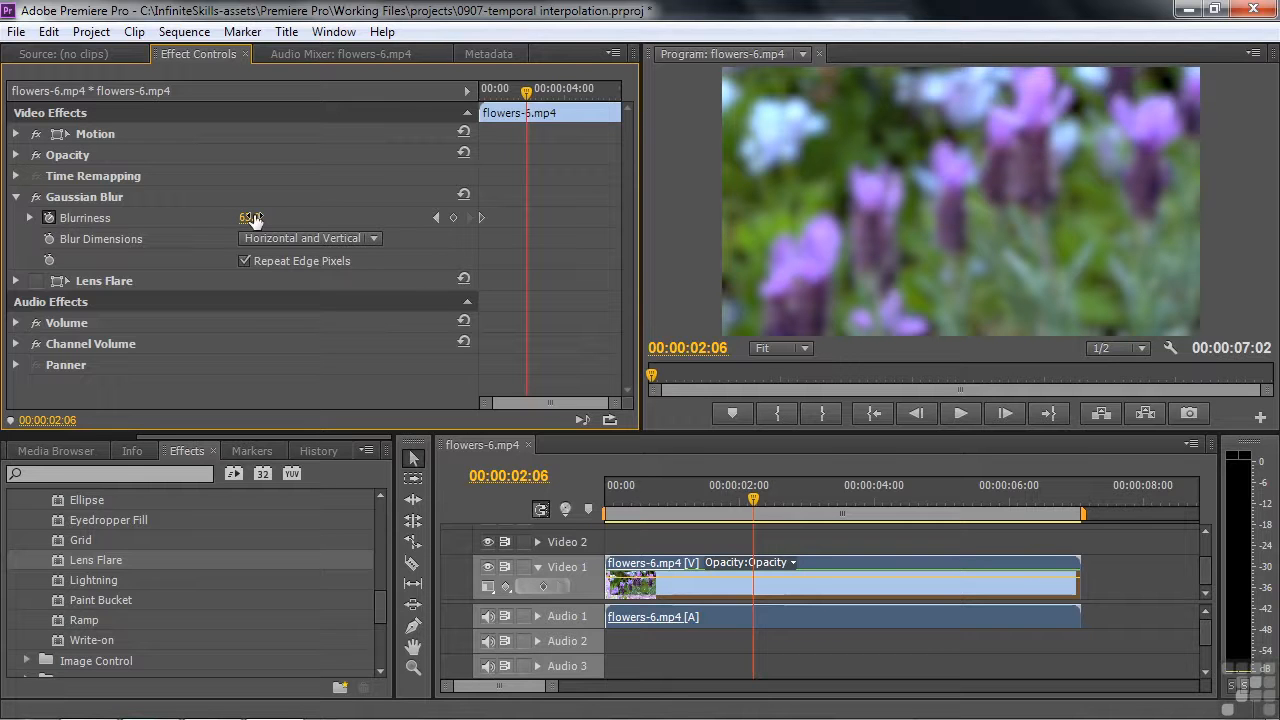
left_click_drag(253, 219, 200, 219)
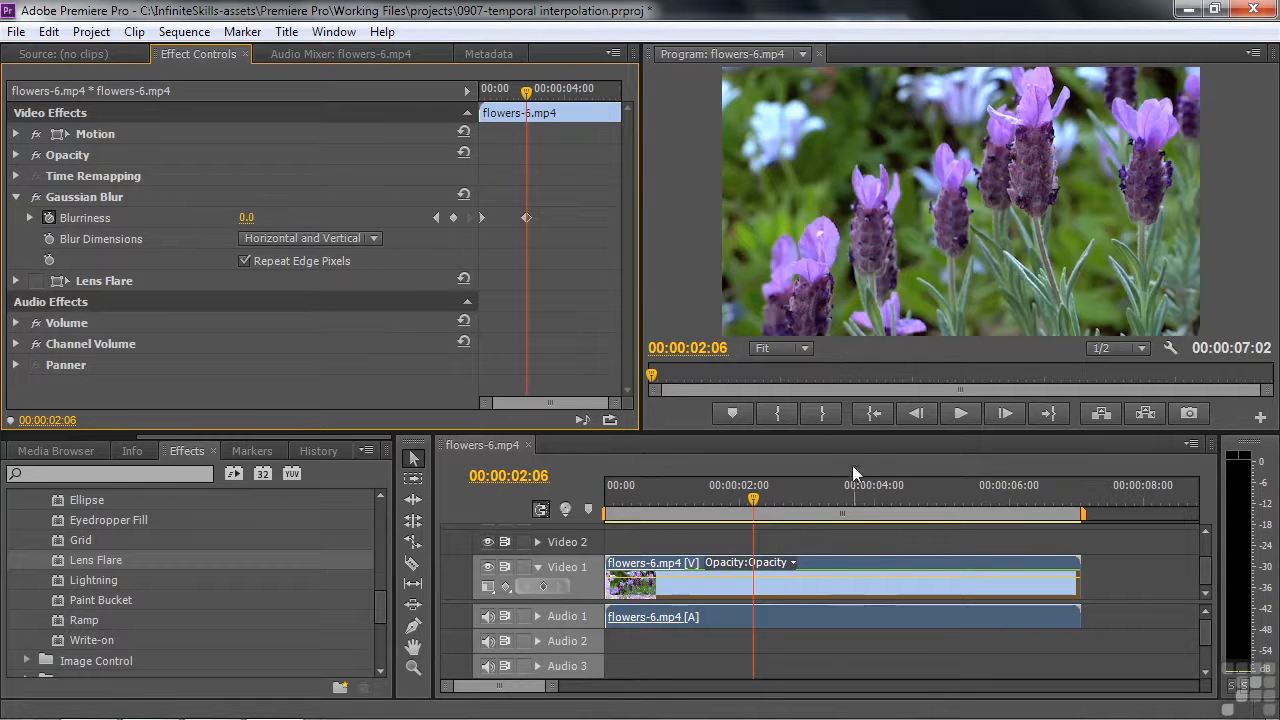
Play the blur animation twice from the start of the sequence to examine how the blur changes between keyframes
key("Home")
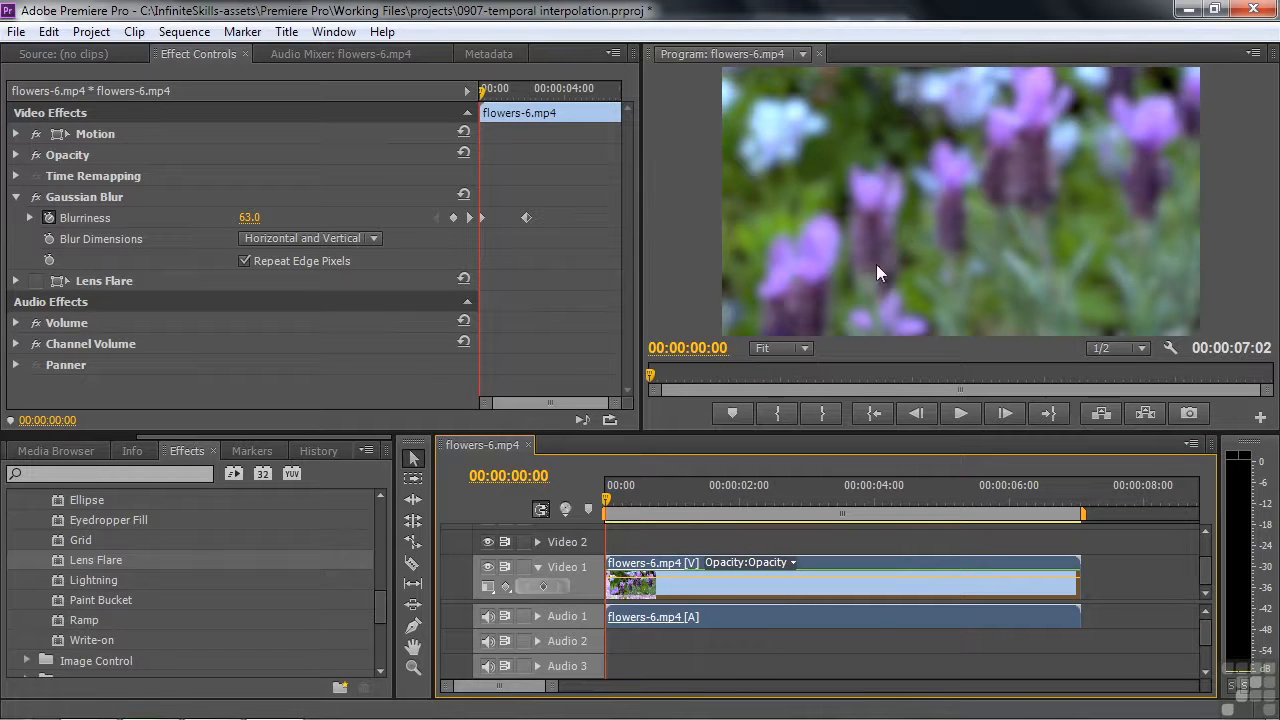
key("space")
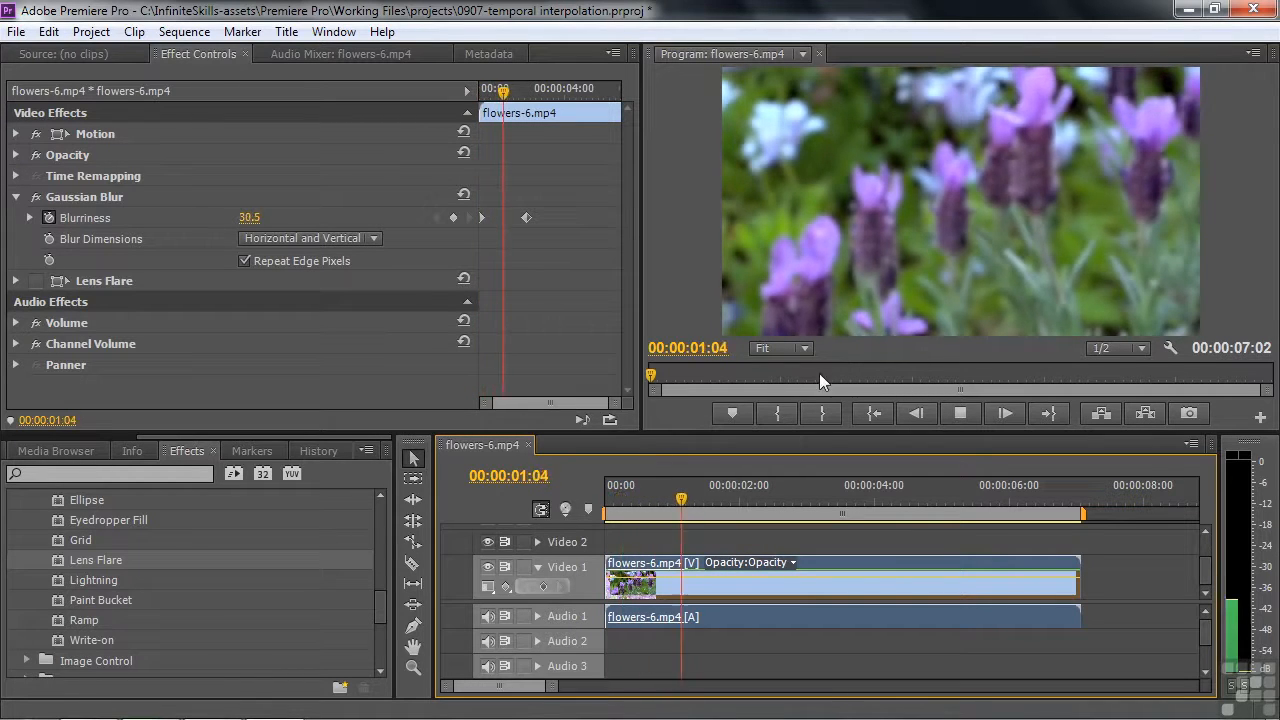
key("space")
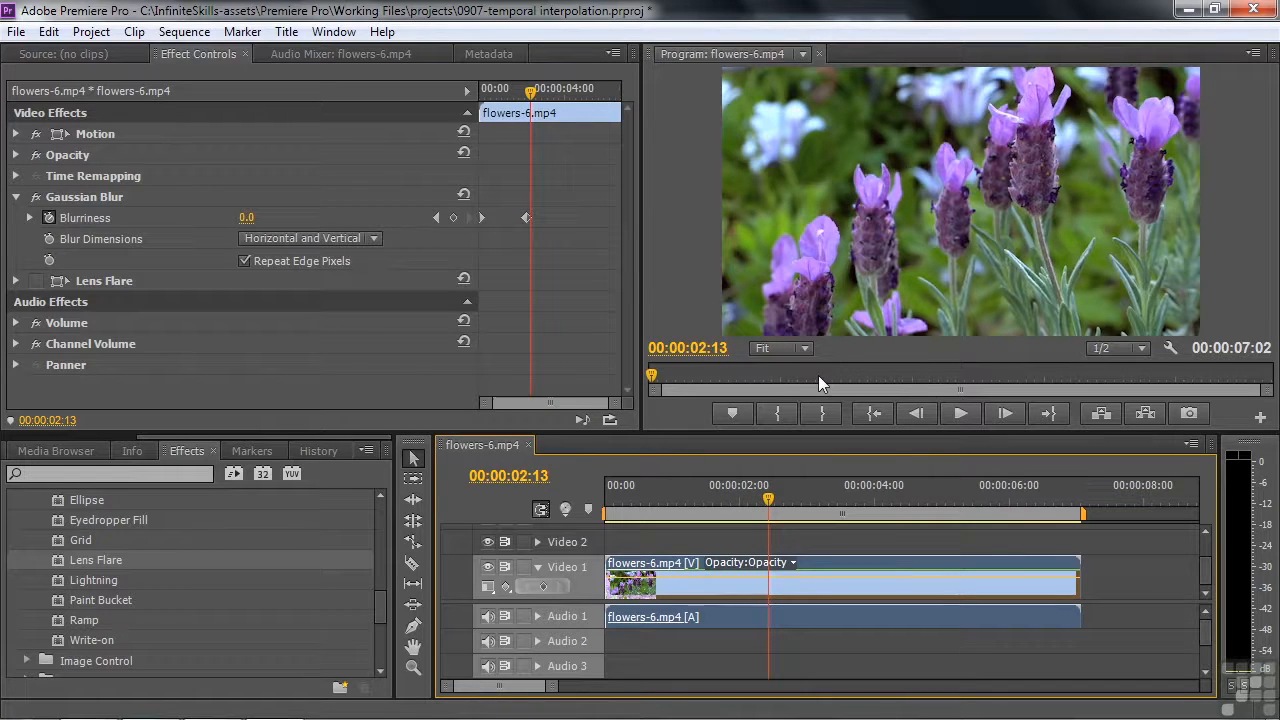
left_click_drag(768, 500, 600, 503)
key("space")
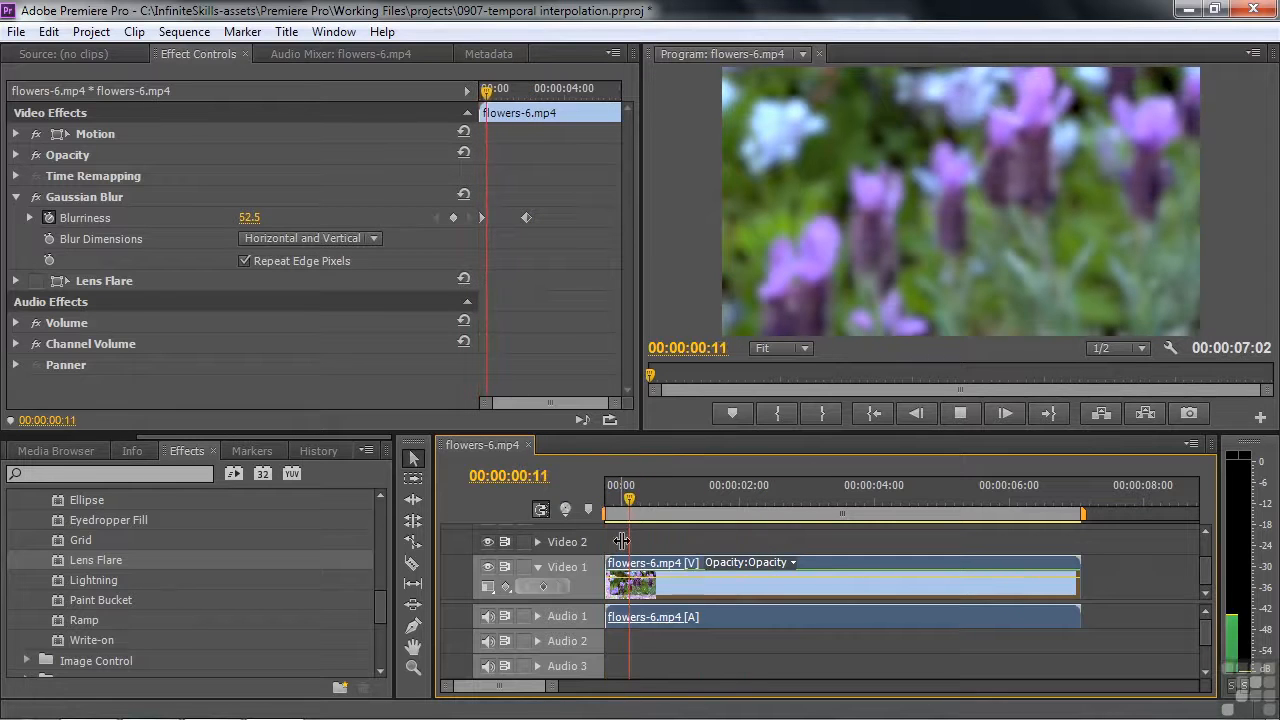
key("space")
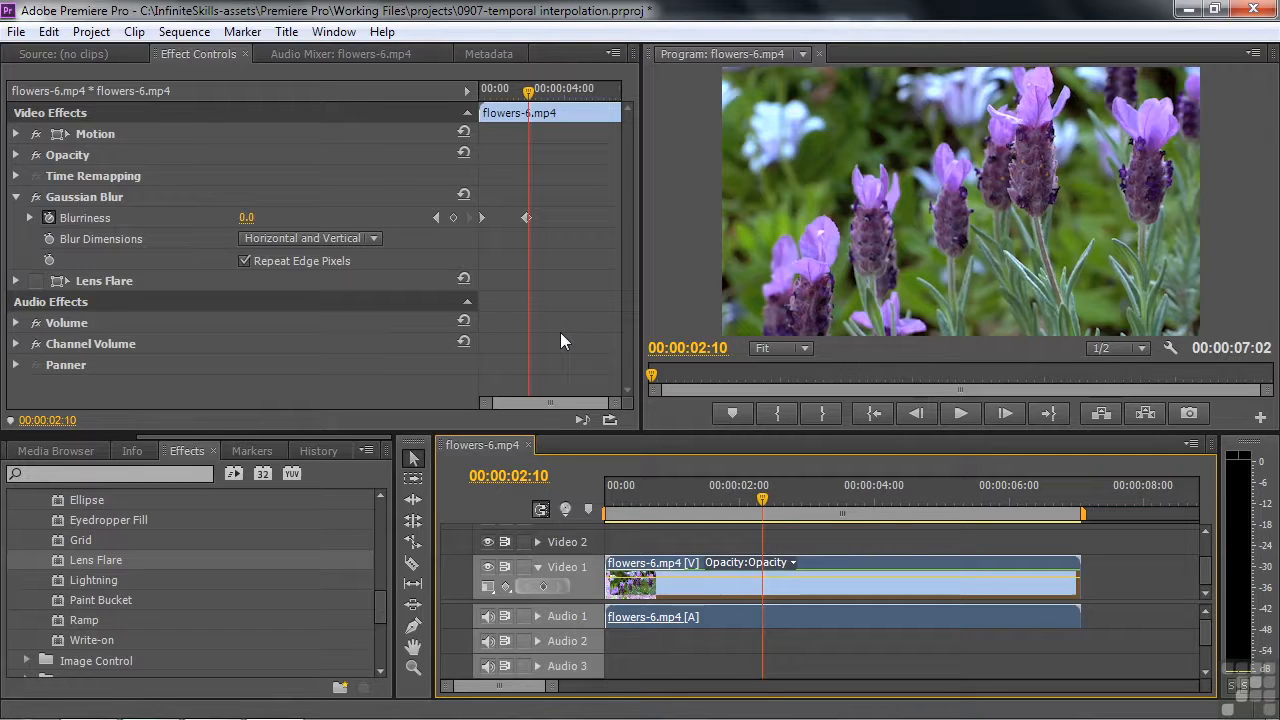
Apply Ease Out to the first Blurriness keyframe and play the animation from the start
right_click(481, 216)
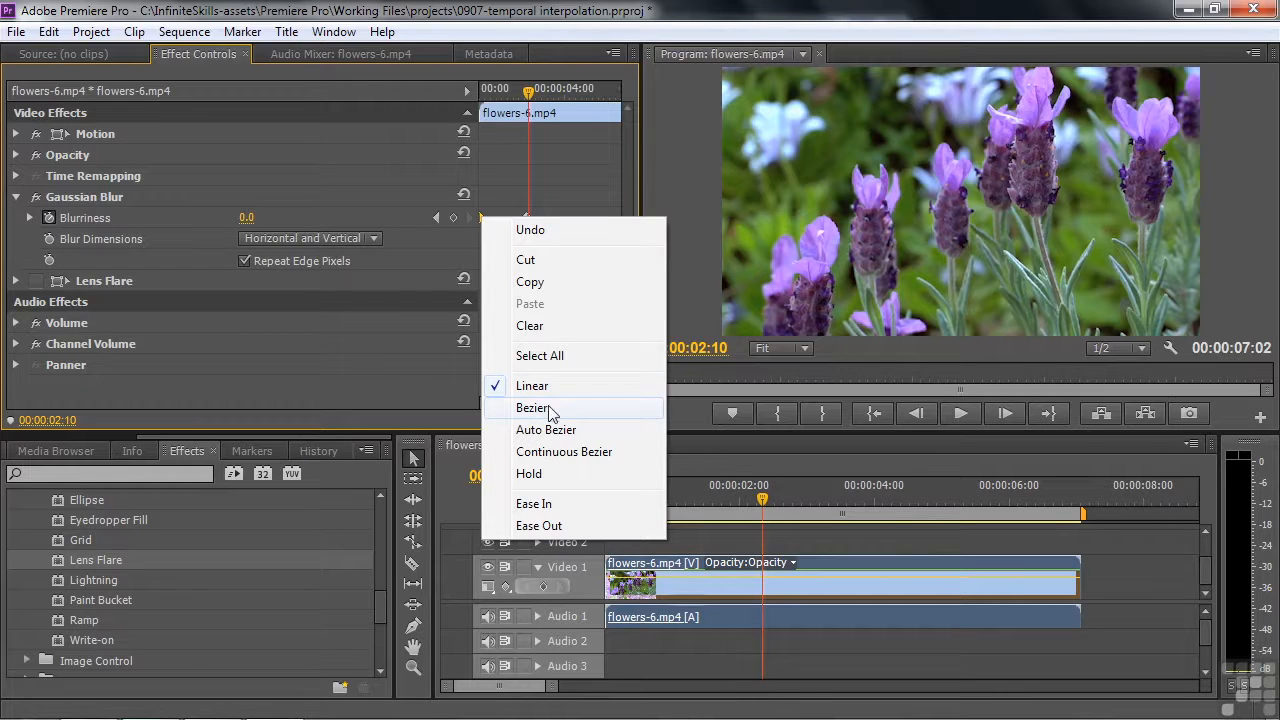
left_click(524, 527)
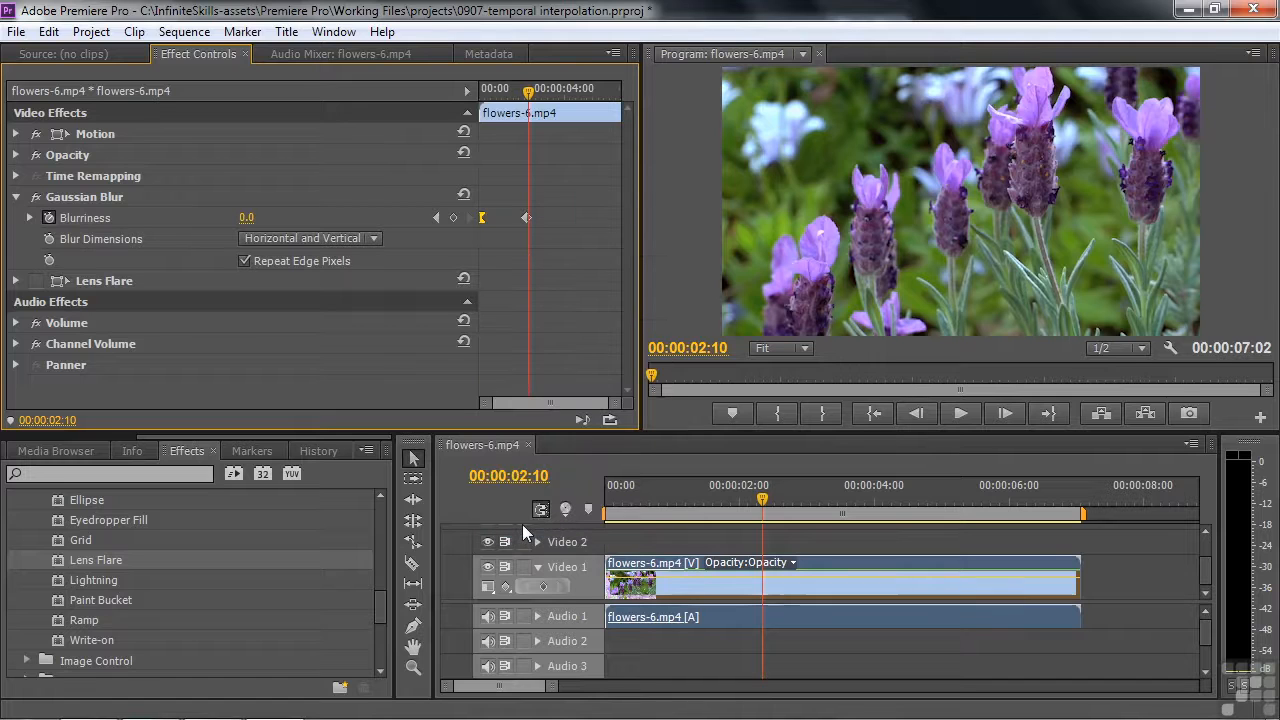
right_click(482, 218)
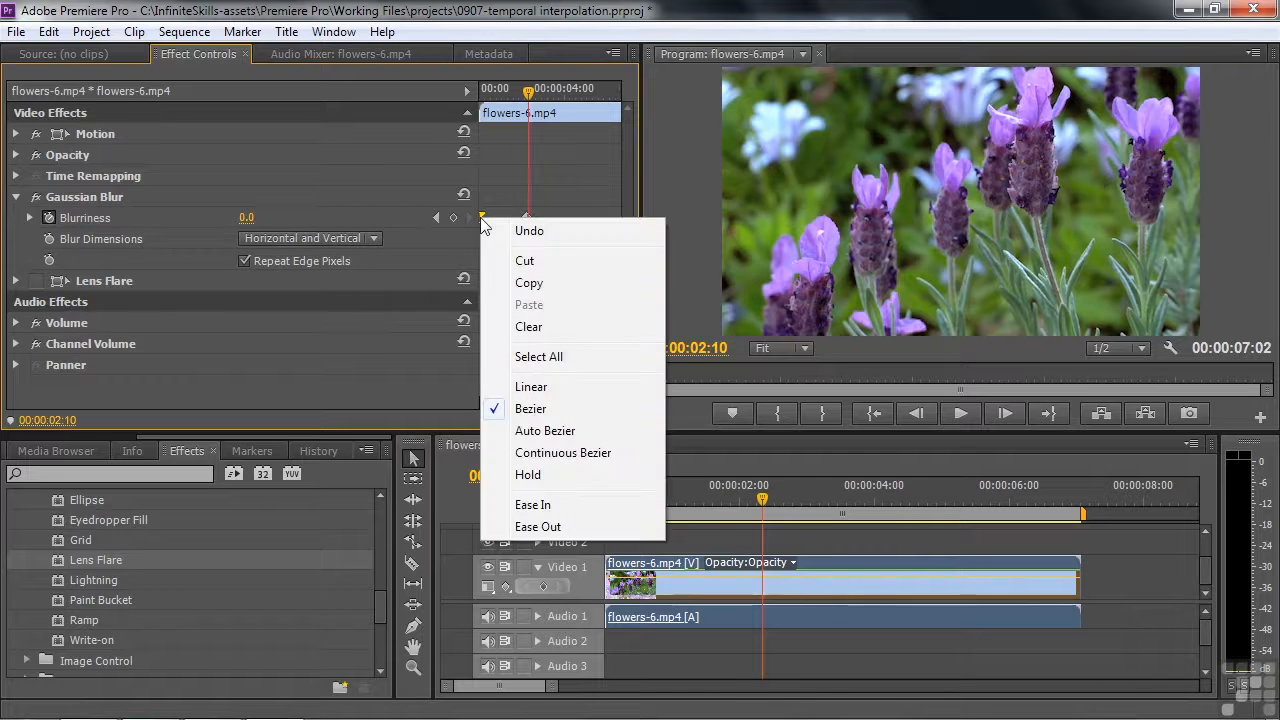
left_click(538, 527)
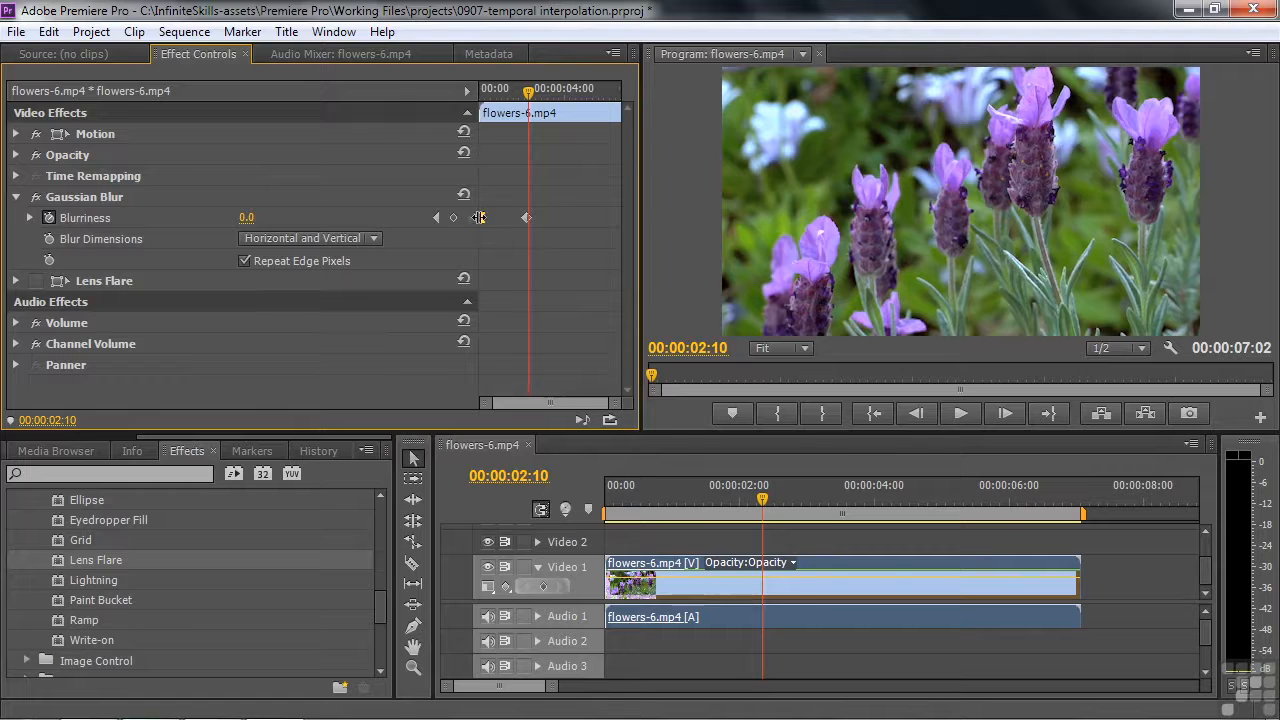
left_click_drag(528, 92, 481, 92)
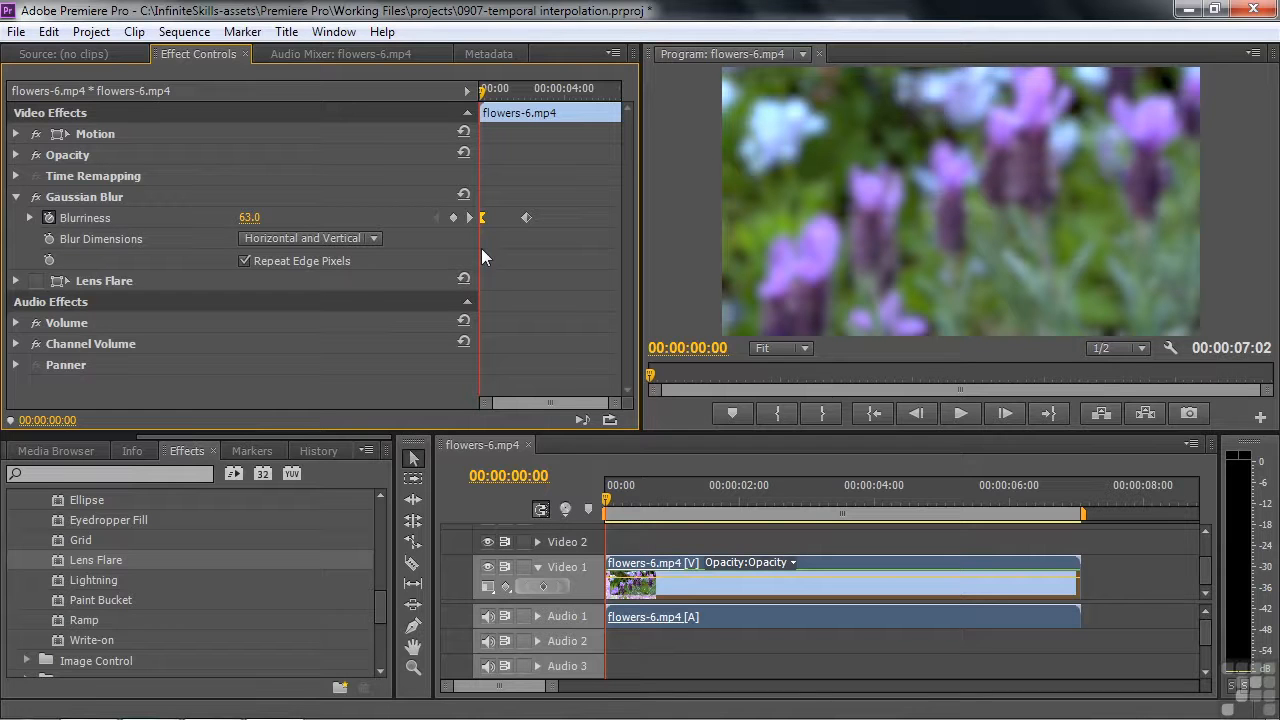
key("space")
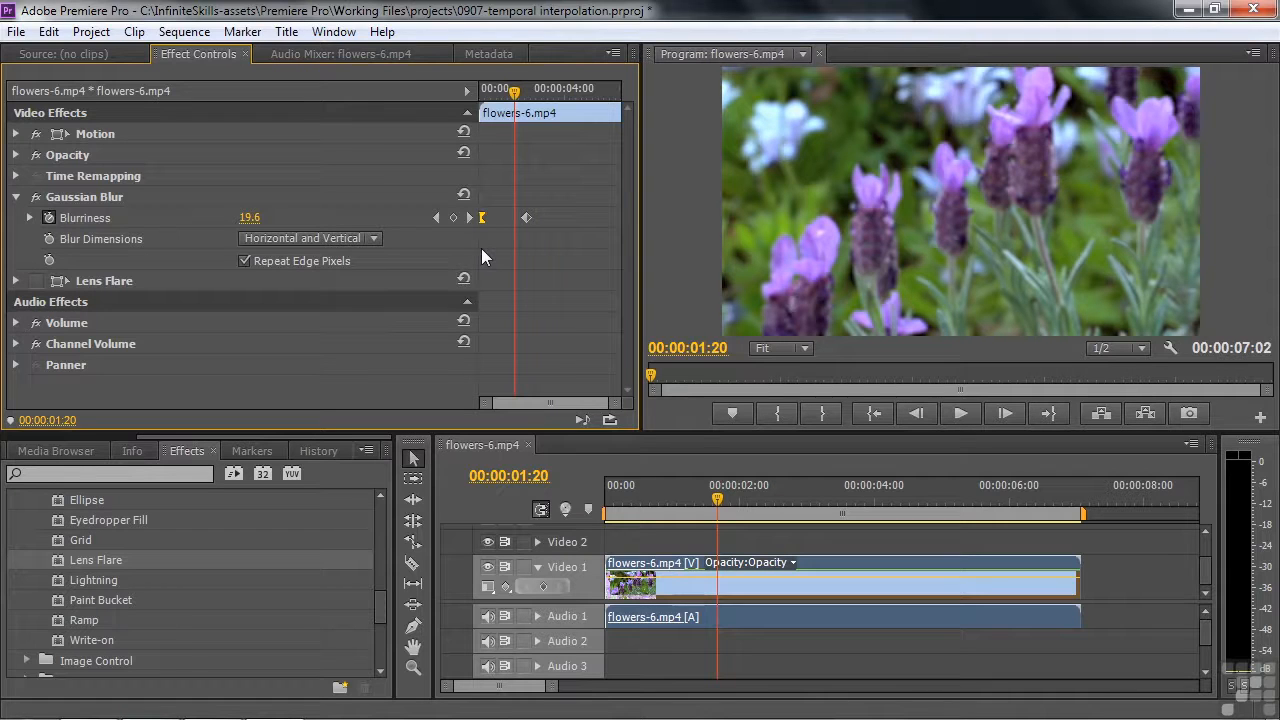
Apply Ease In to the second Blurriness keyframe and play the animation from the start of the sequence
key("space")
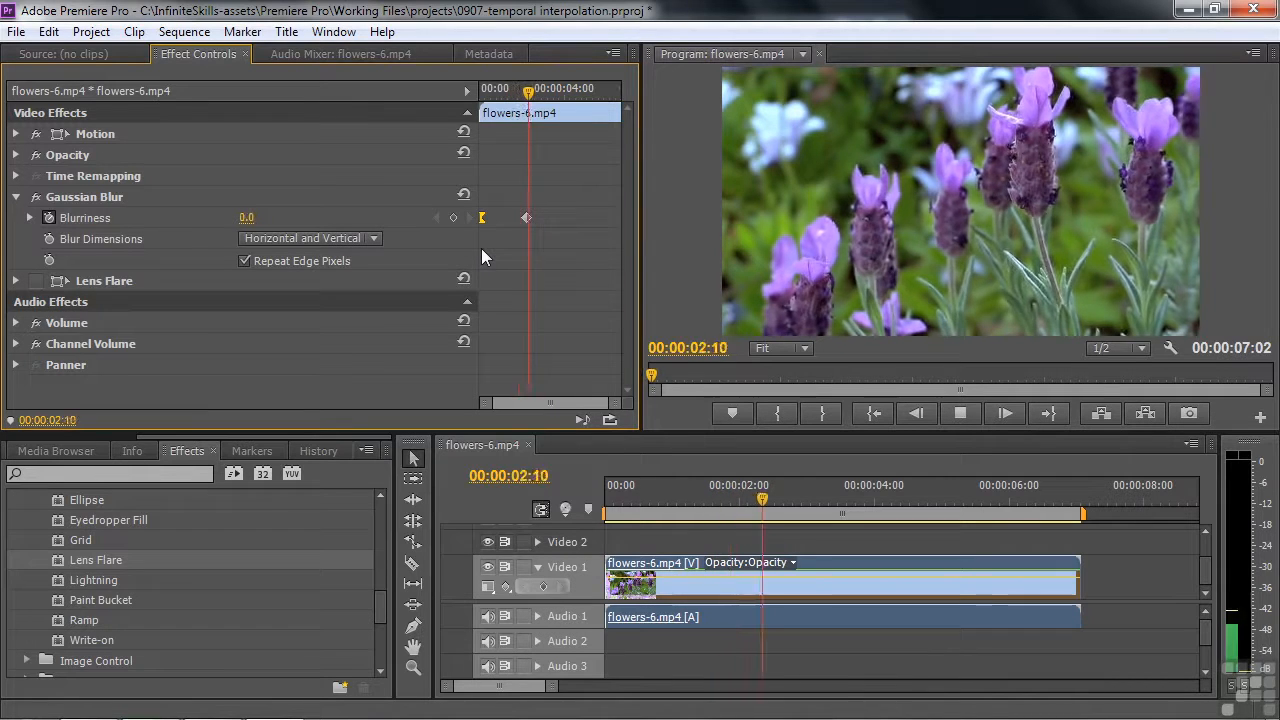
key("space")
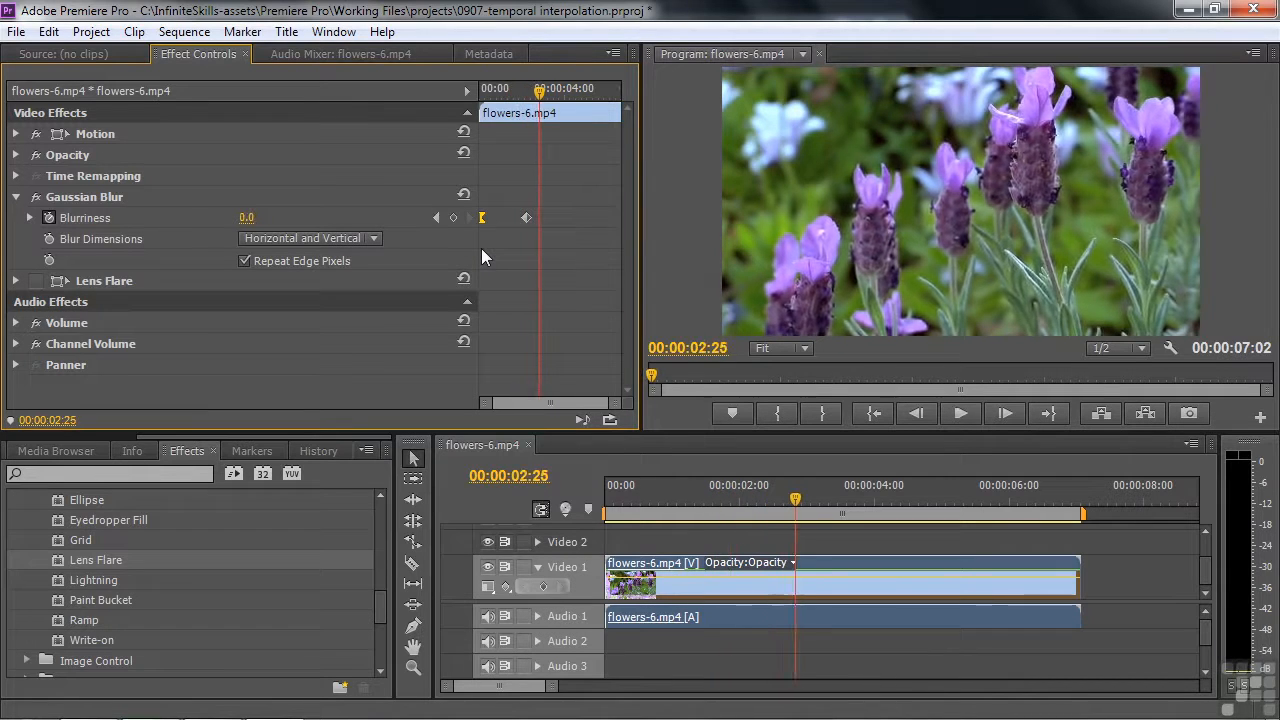
right_click(526, 216)
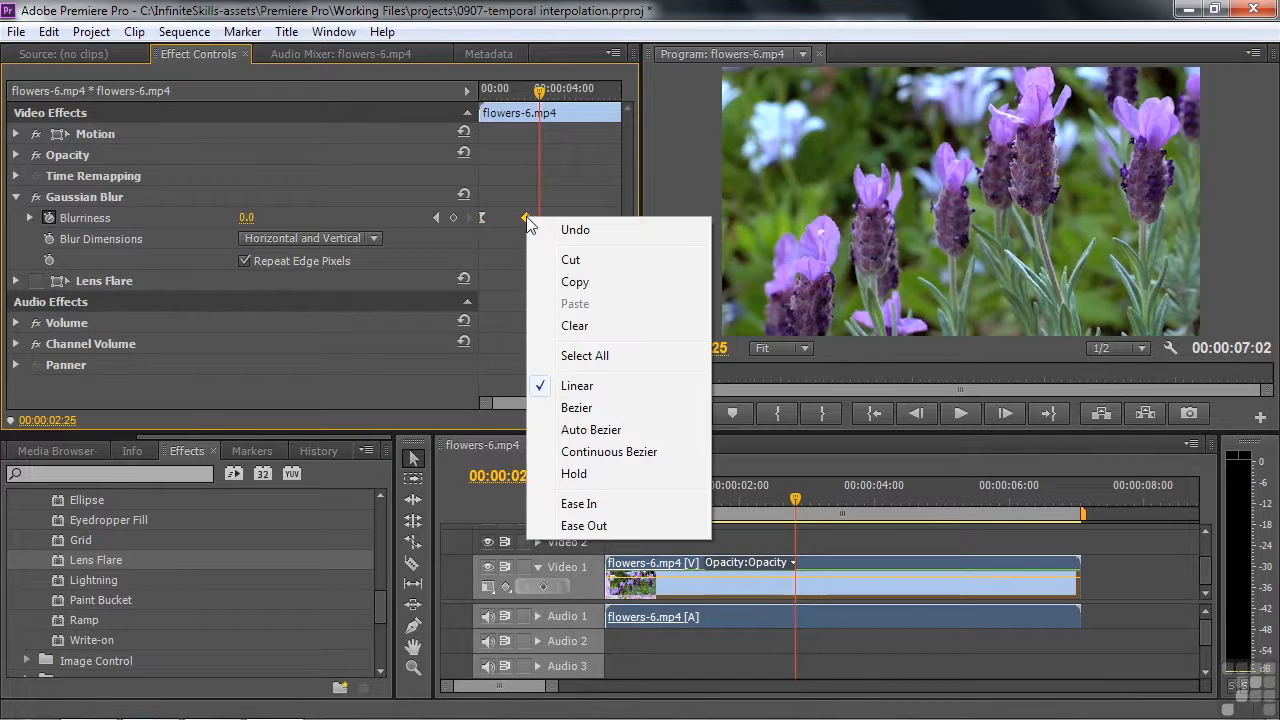
left_click(580, 503)
key("Home")
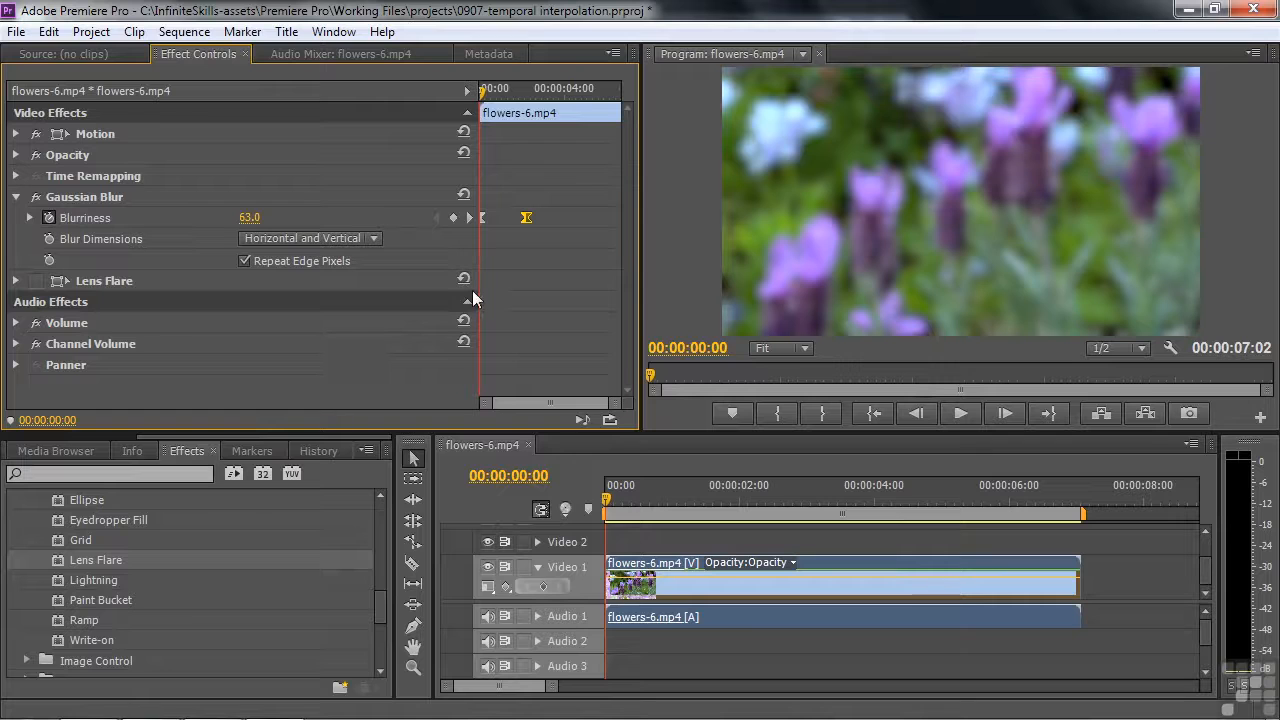
key("space")
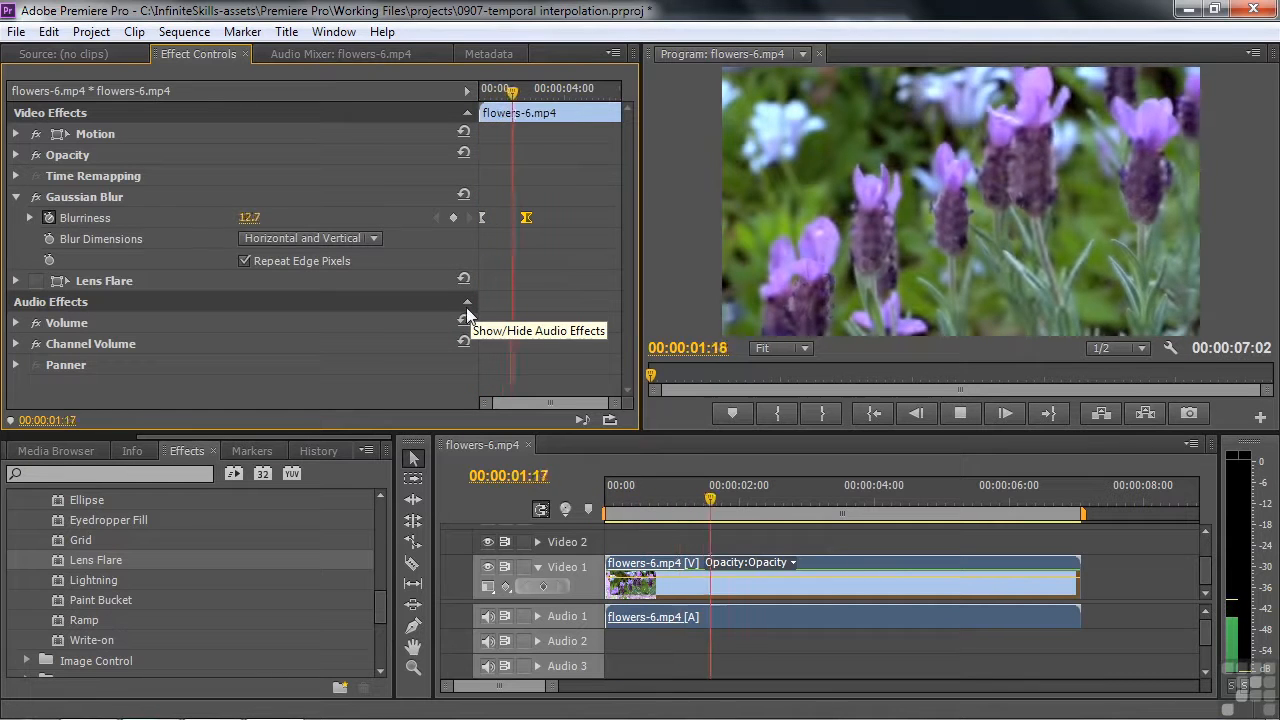
key("space")
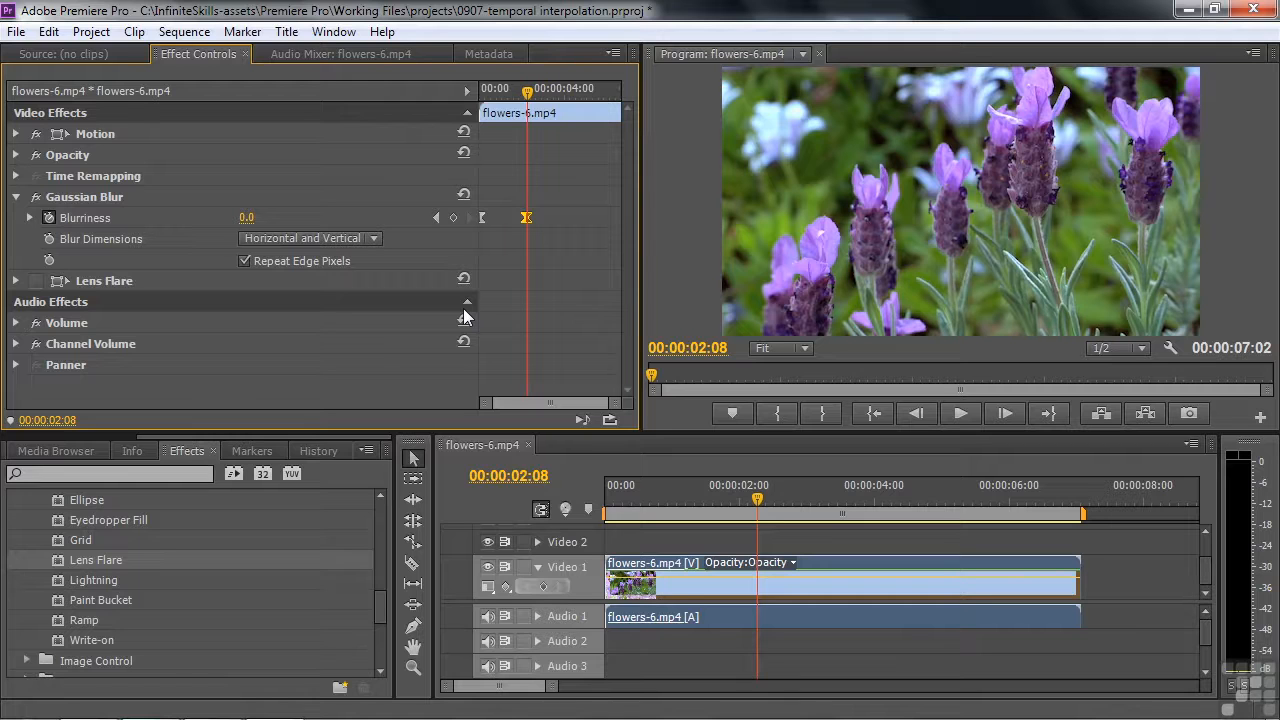
Add a third Blurriness keyframe with value 94.0 at 00:00:04:18 and play the stretch leading up to it
left_click_drag(527, 91, 577, 91)
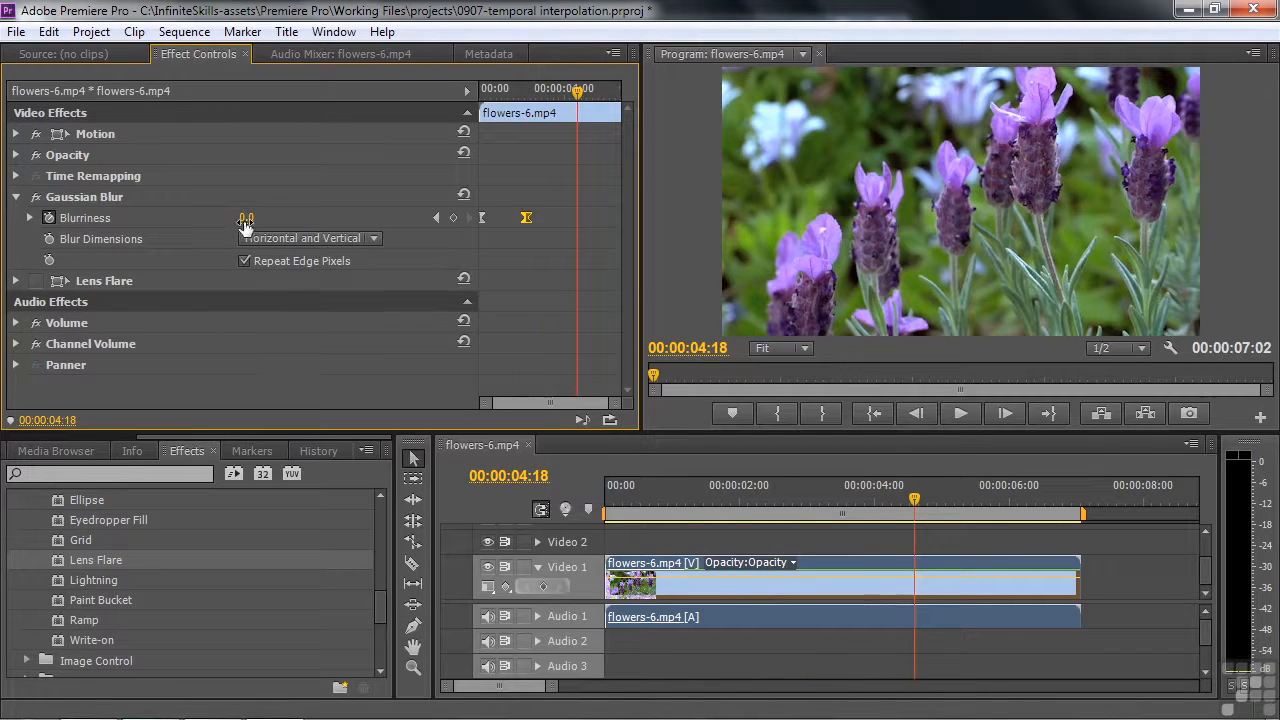
left_click_drag(245, 218, 339, 218)
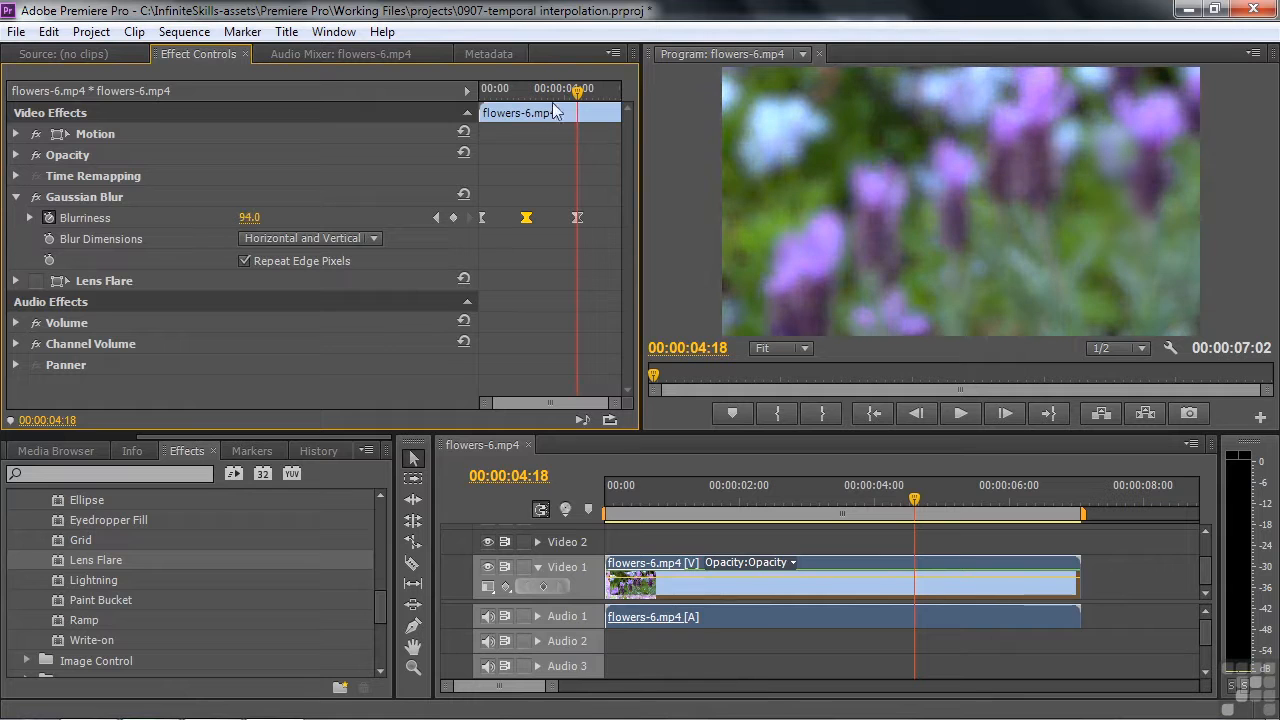
left_click_drag(577, 91, 527, 91)
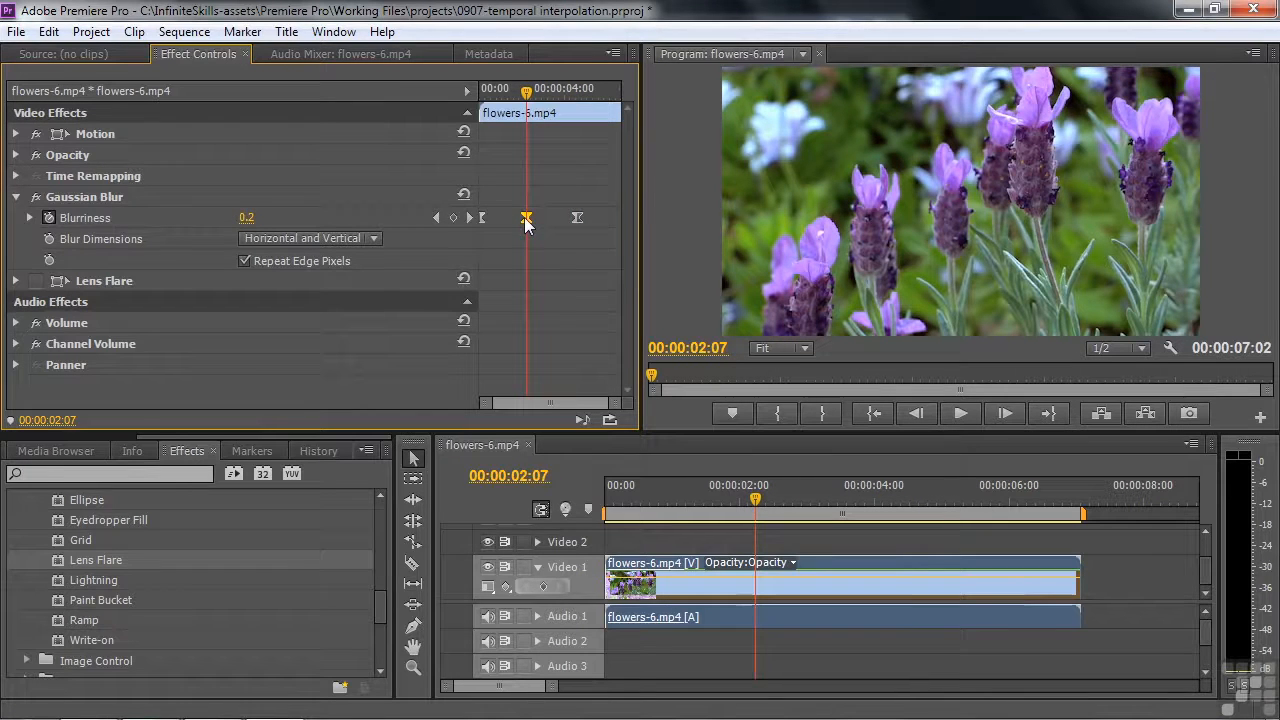
left_click(516, 91)
key("space")
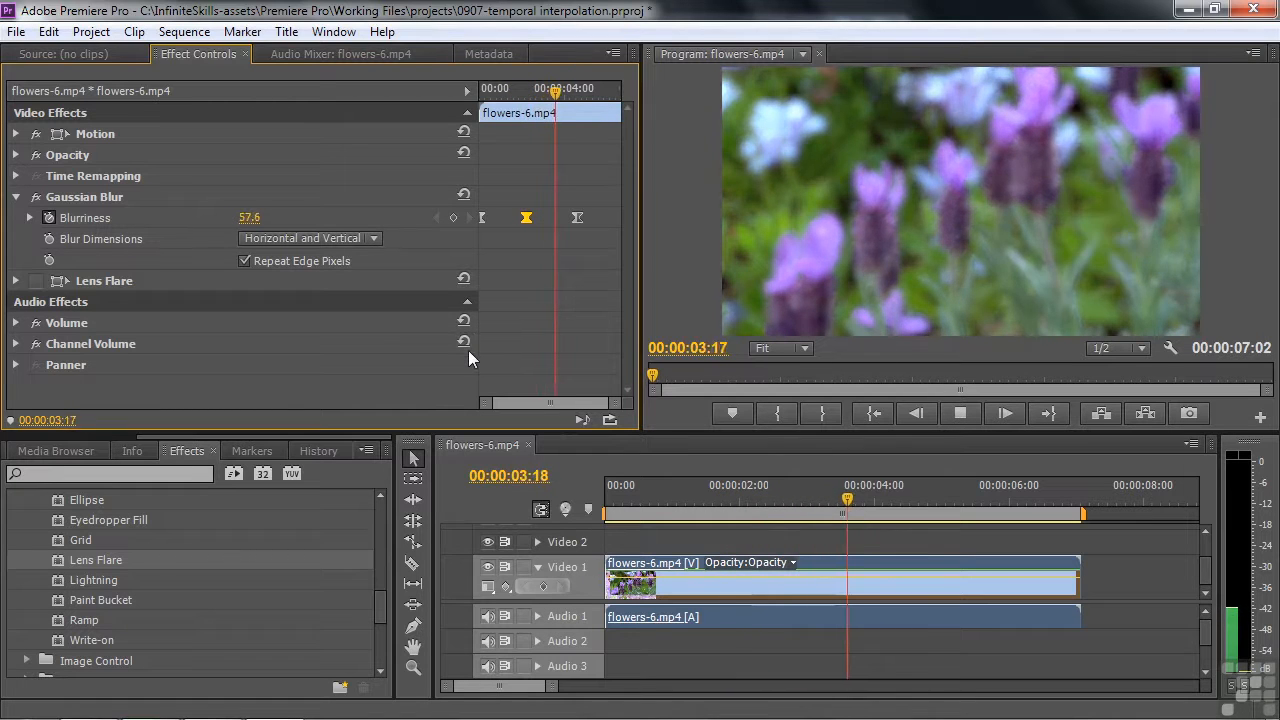
key("space")
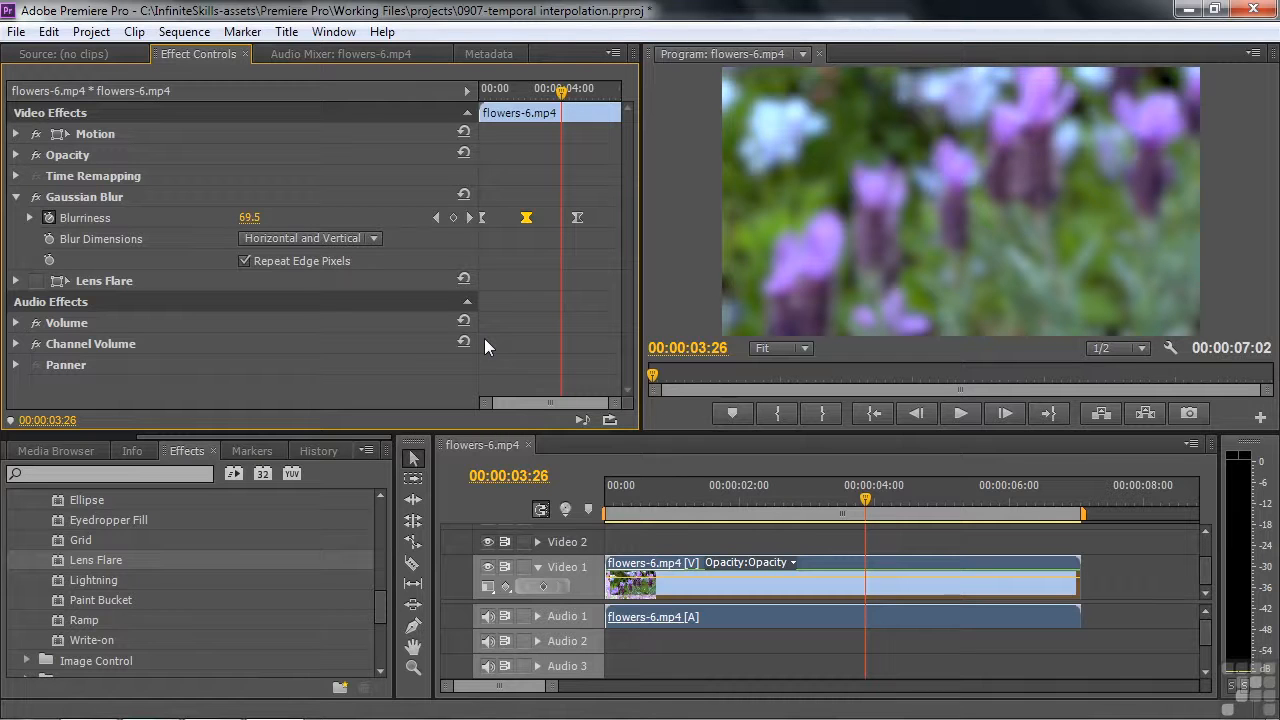
Apply Ease In to the third Blurriness keyframe and play the stretch between the second and third keyframes
right_click(576, 218)
left_click(639, 502)
left_click_drag(562, 94, 538, 126)
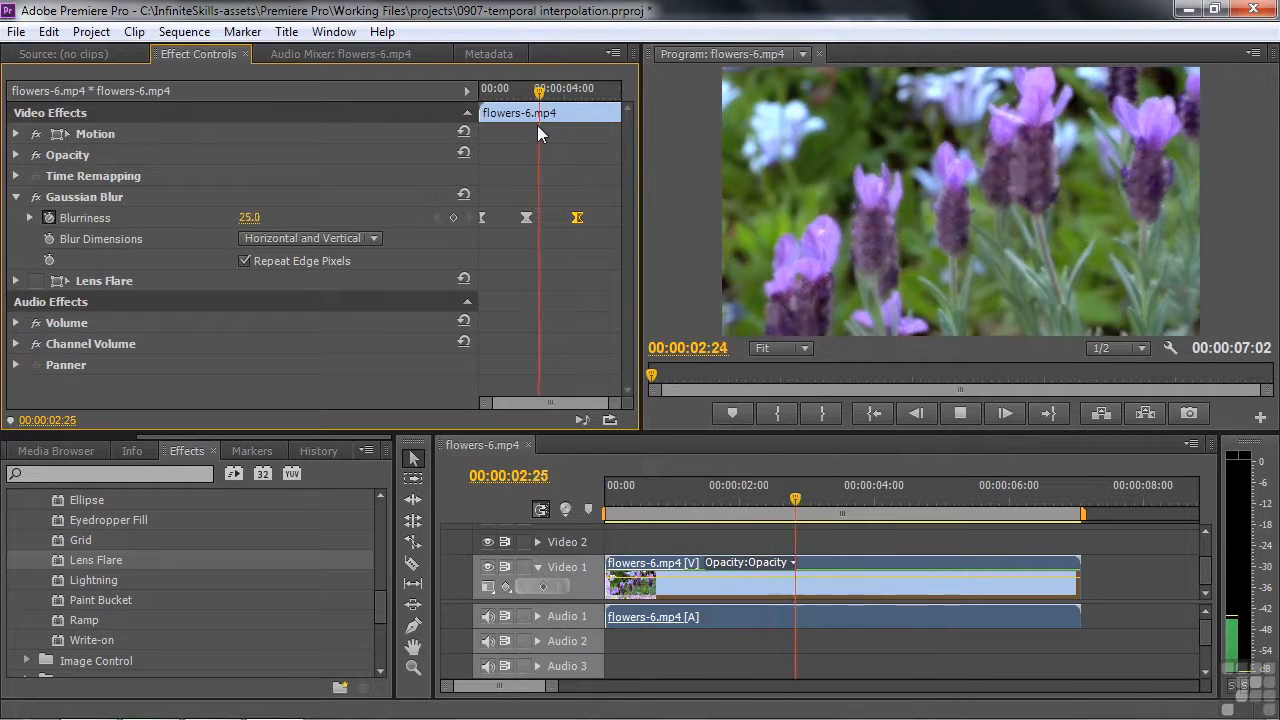
key("space")
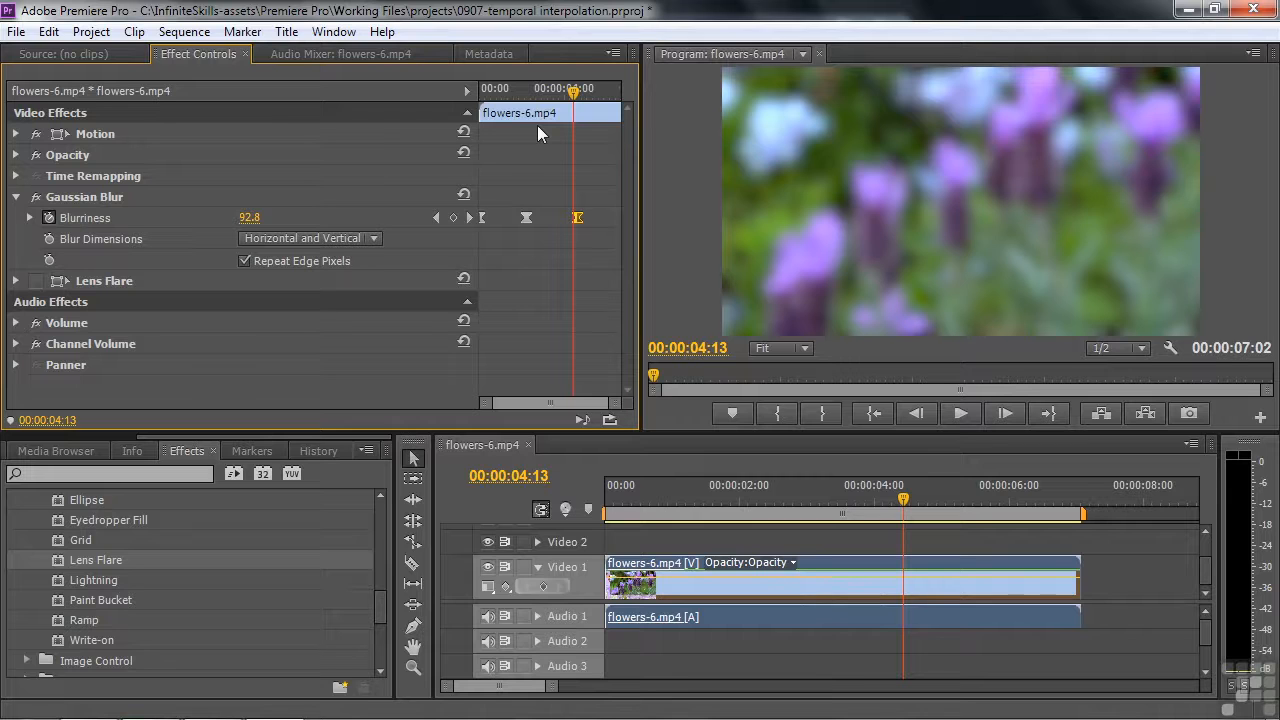
left_click_drag(573, 92, 548, 96)
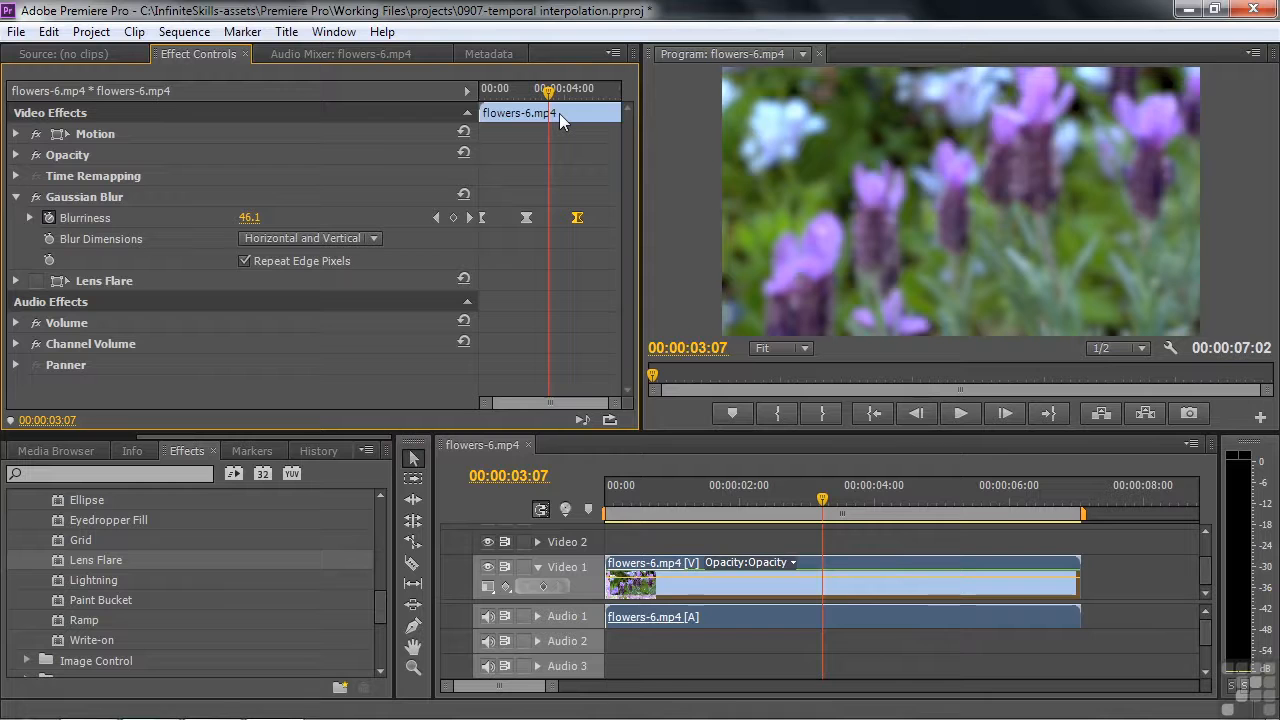
Disable and collapse the Gaussian Blur effect, and enable the Lens Flare effect with its settings expanded
left_click(37, 199)
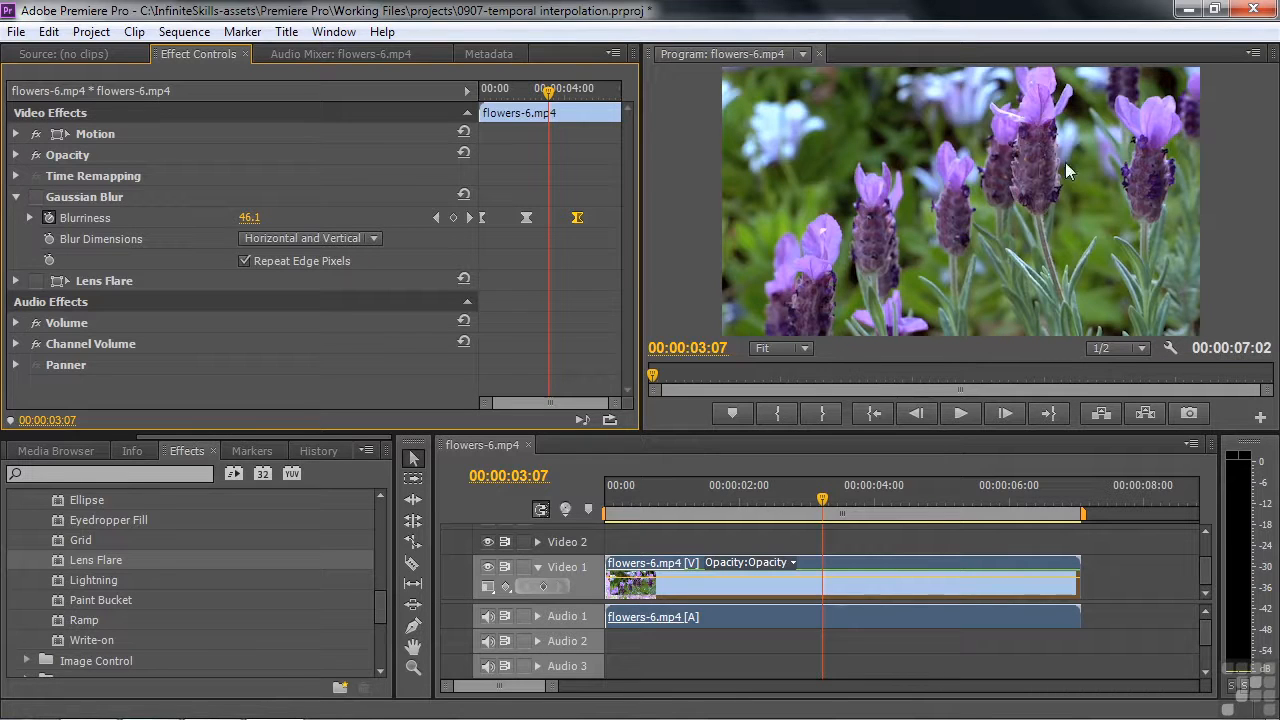
left_click(16, 197)
left_click(36, 218)
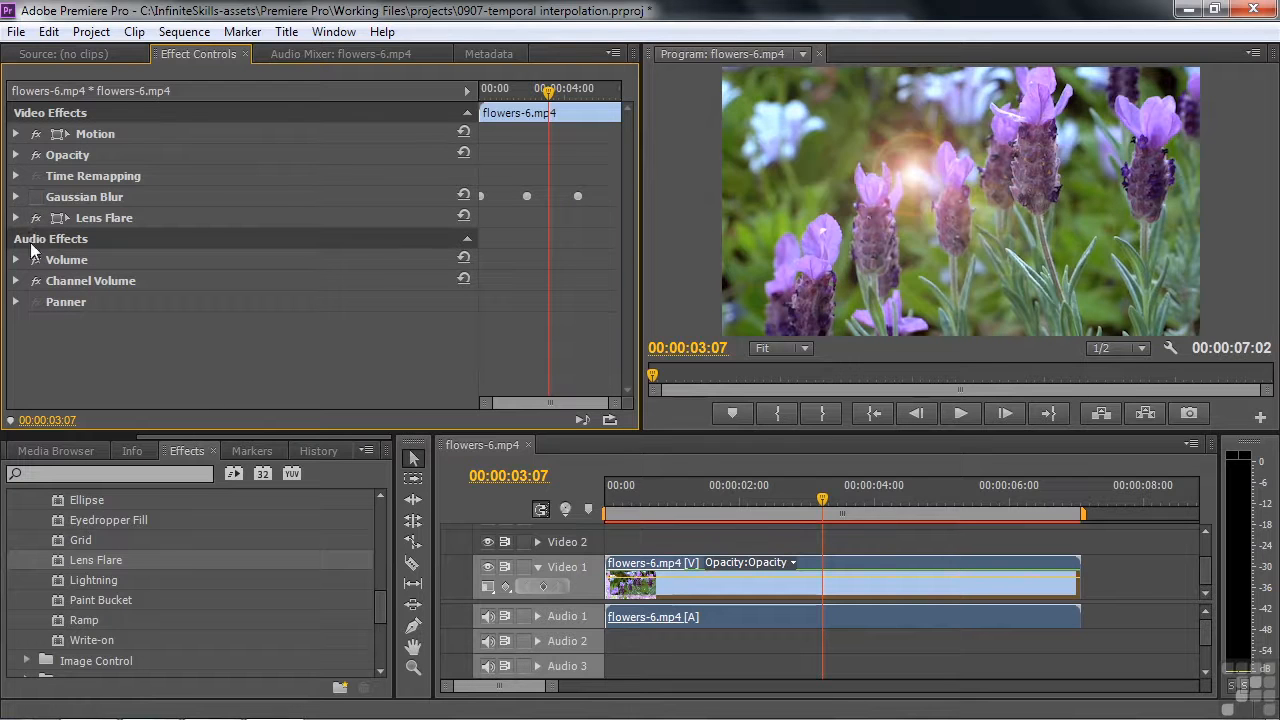
left_click(16, 220)
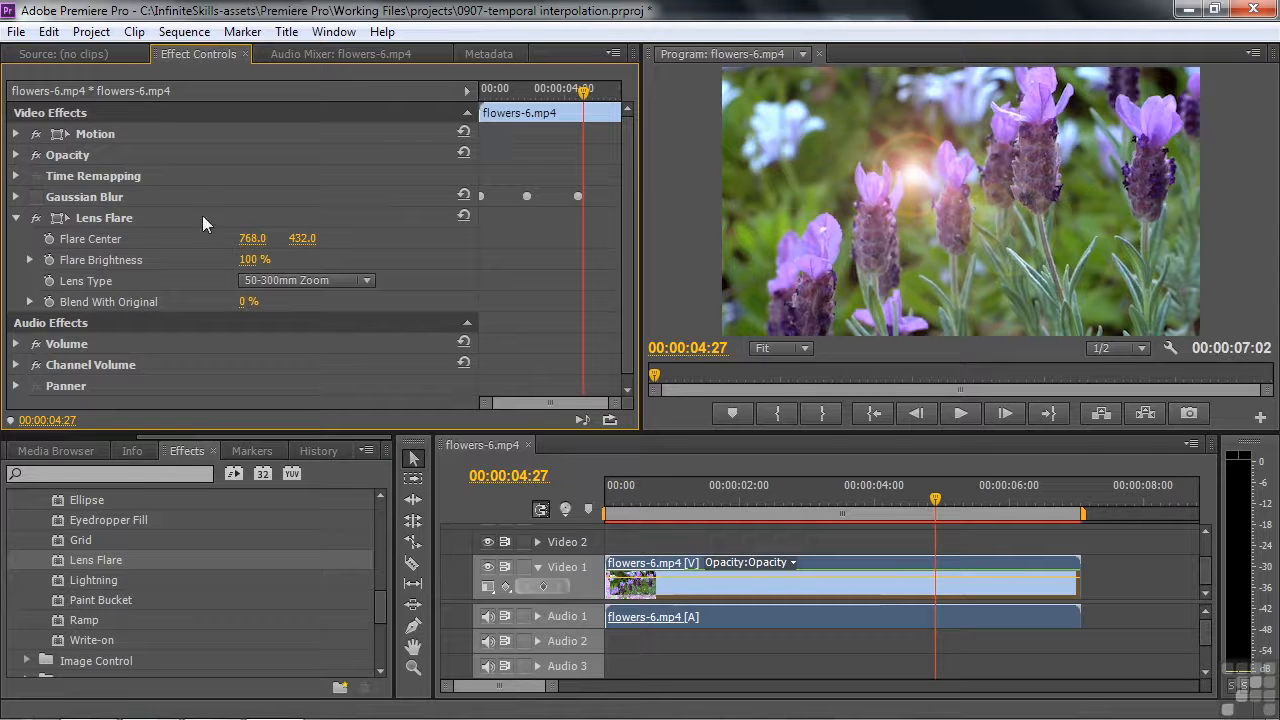
Place the Flare Center on the white flower at about 237.0, 277.0 and keyframe it at the clip's start
left_click(73, 217)
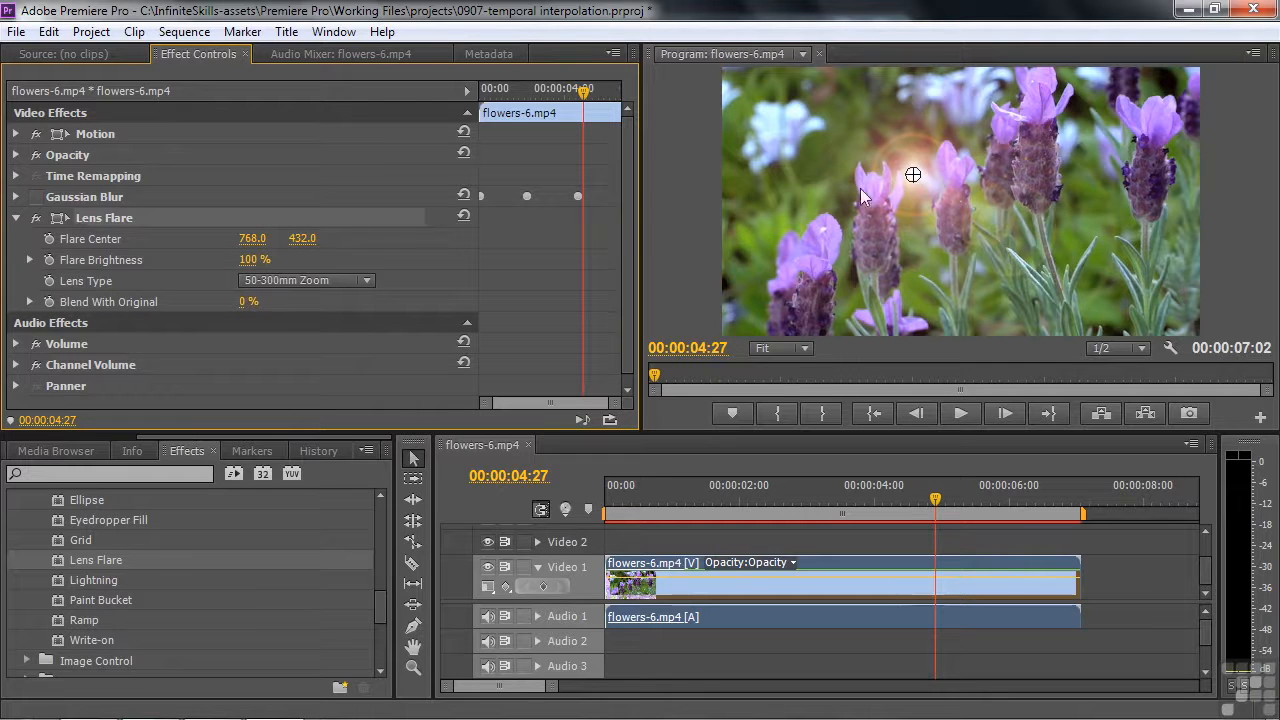
left_click_drag(913, 175, 785, 139)
left_click_drag(585, 92, 418, 113)
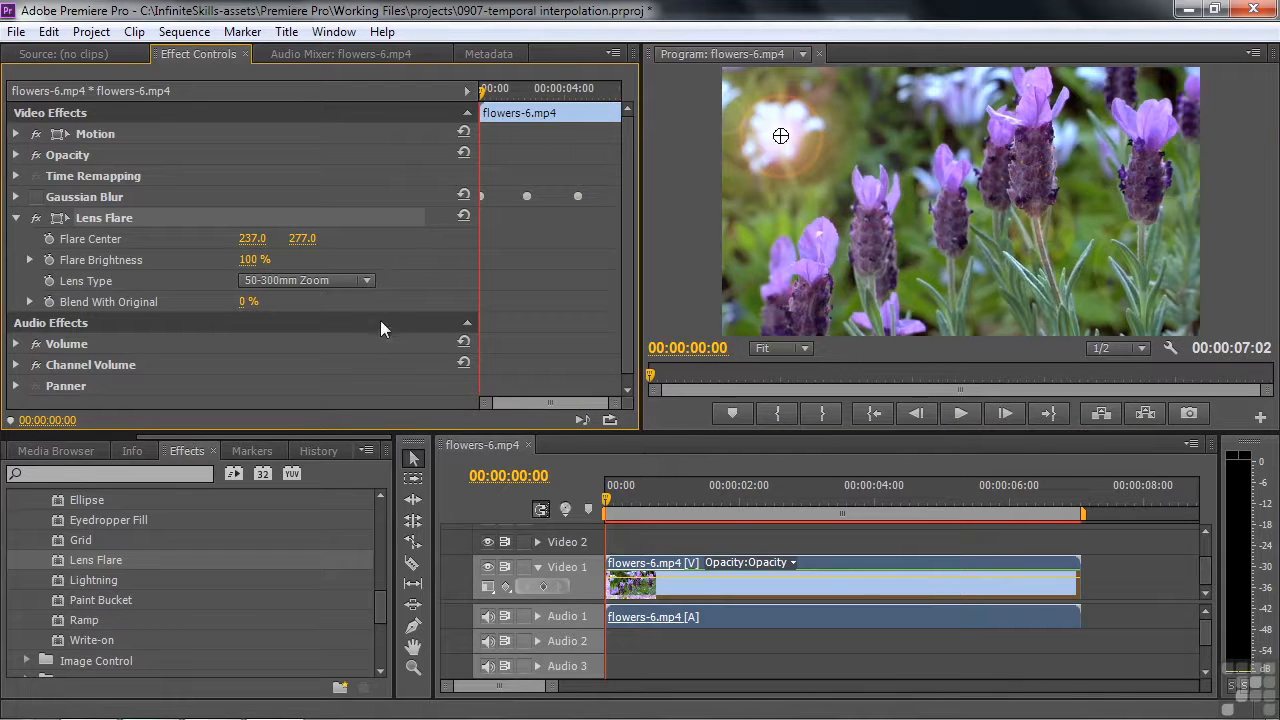
left_click(48, 240)
Add Flare Center keyframes of about 333.4, 851.2 at 00:00:02:24; 1052.4, 489.8 at 00:00:04:29; and 1578.6, 754.8 at 00:00:06:12
left_click_drag(485, 100, 543, 93)
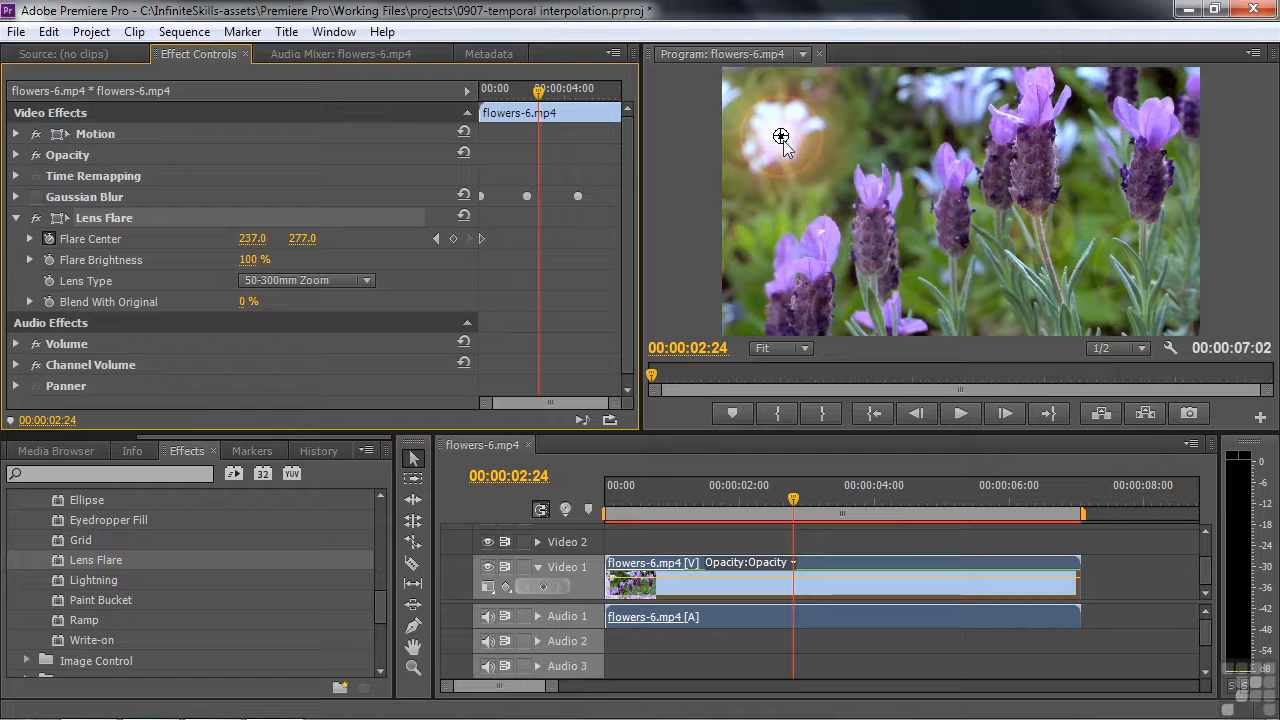
left_click_drag(781, 137, 804, 278)
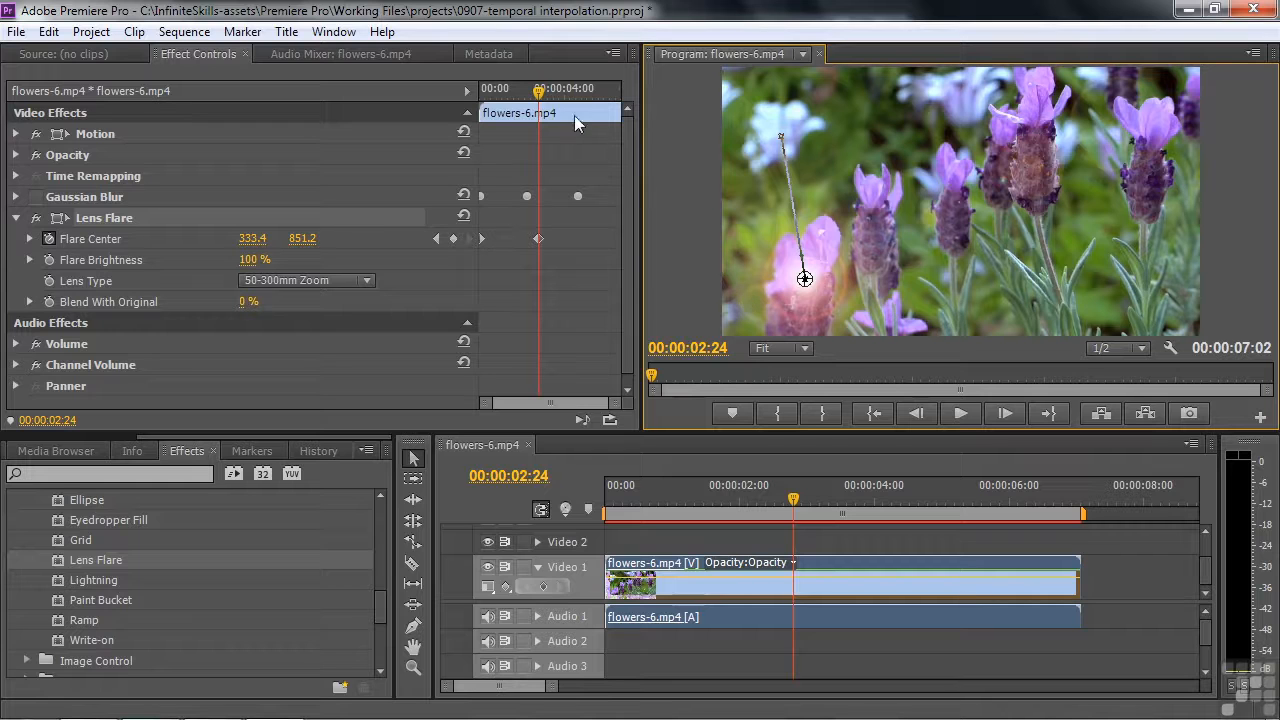
left_click_drag(540, 92, 586, 95)
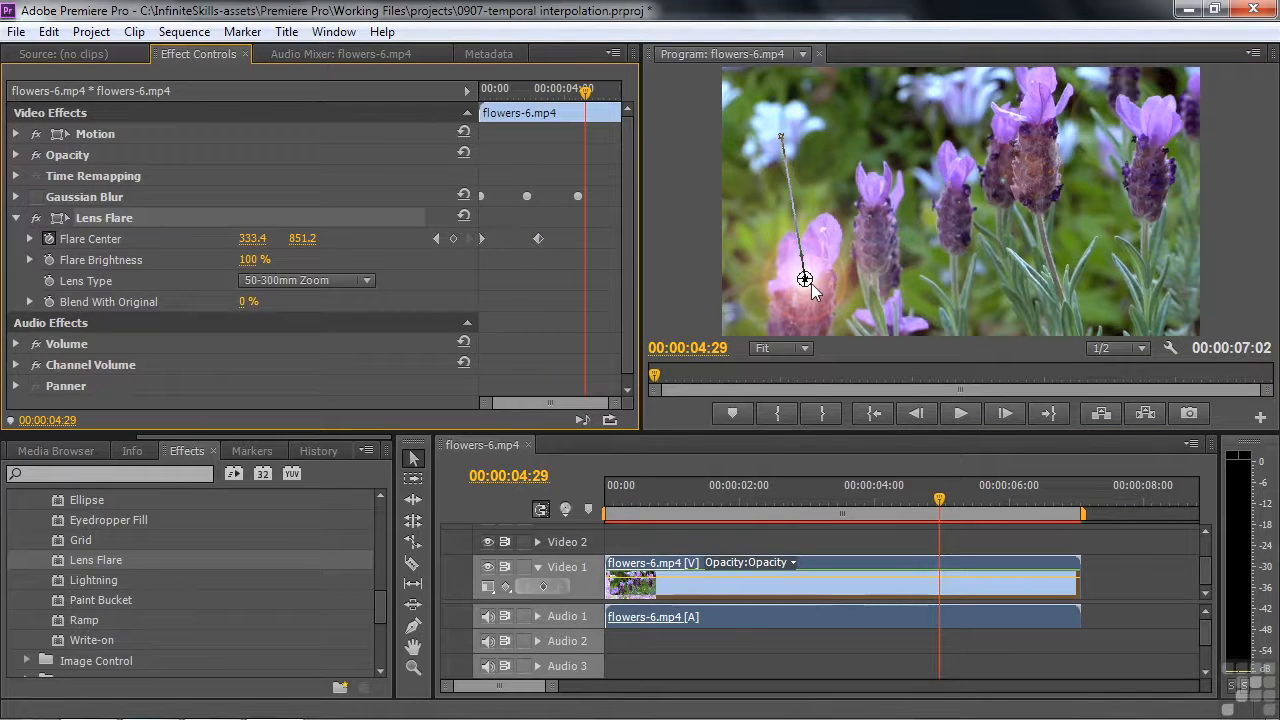
left_click_drag(812, 286, 983, 188)
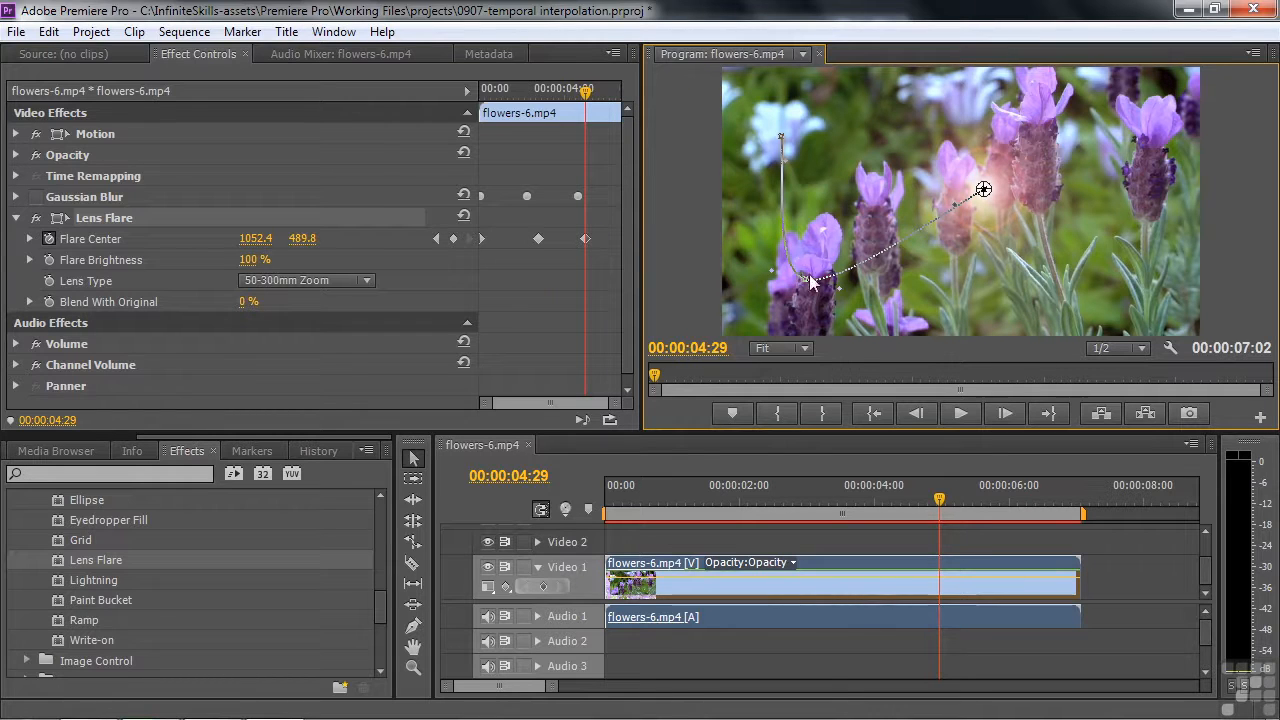
left_click_drag(588, 90, 615, 90)
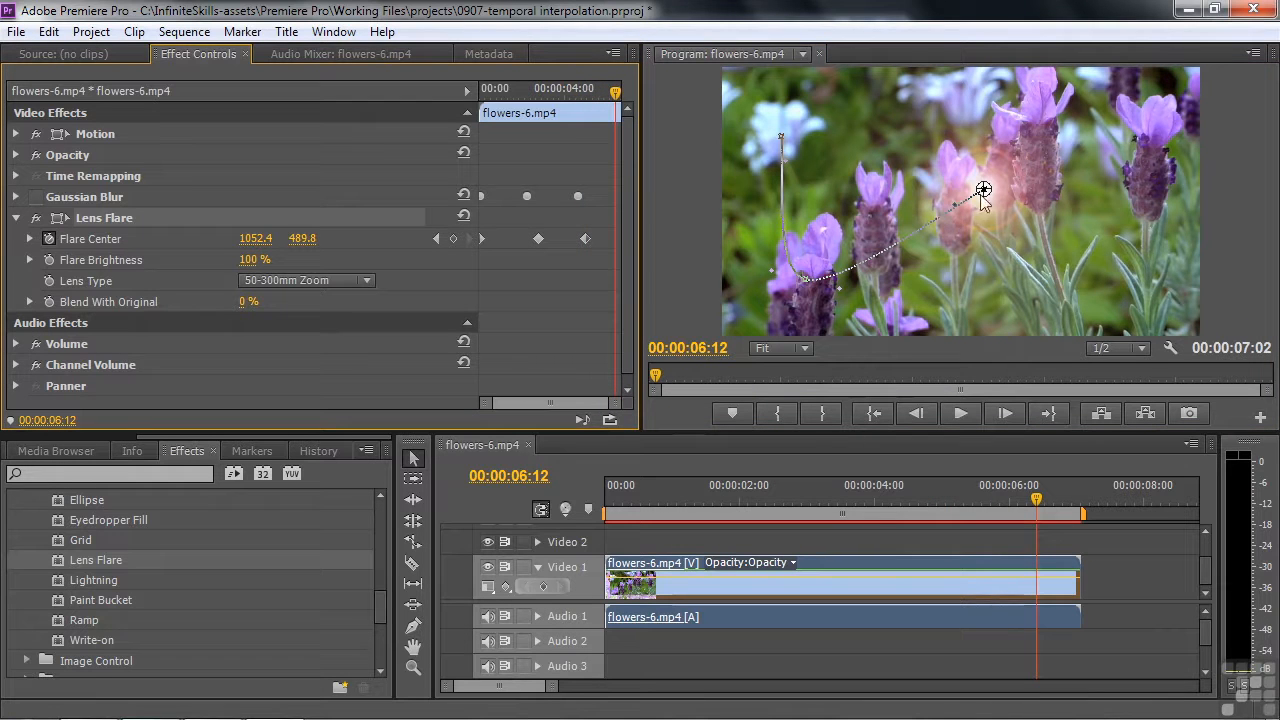
left_click_drag(986, 192, 1114, 254)
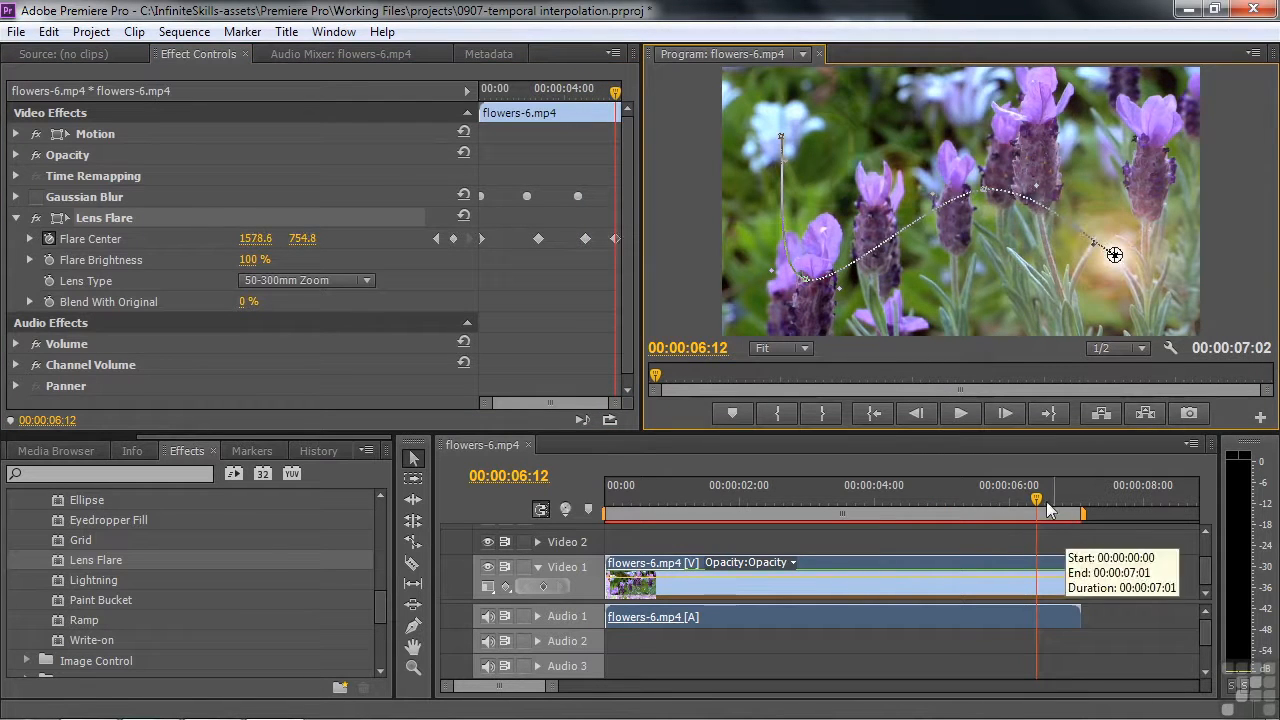
Play the lens flare animation twice from the start of the sequence to examine how the flare moves along its path
left_click_drag(1036, 499, 558, 520)
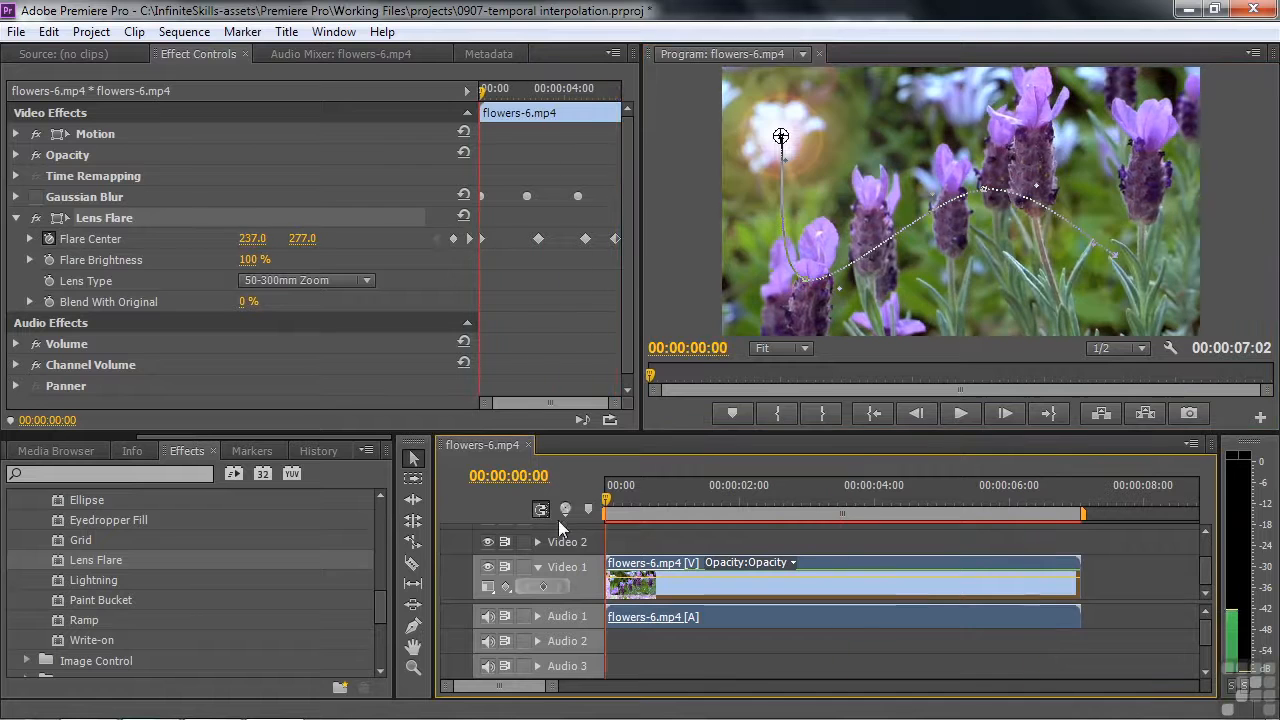
left_click(170, 243)
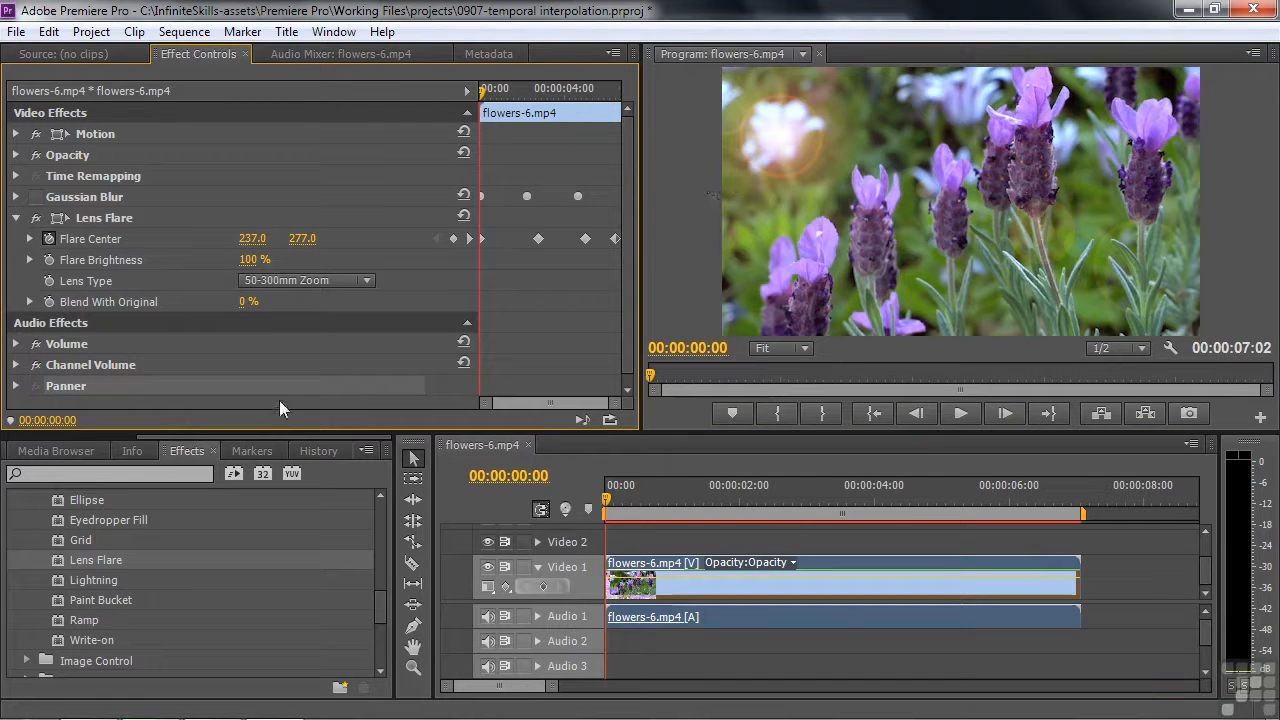
key("space")
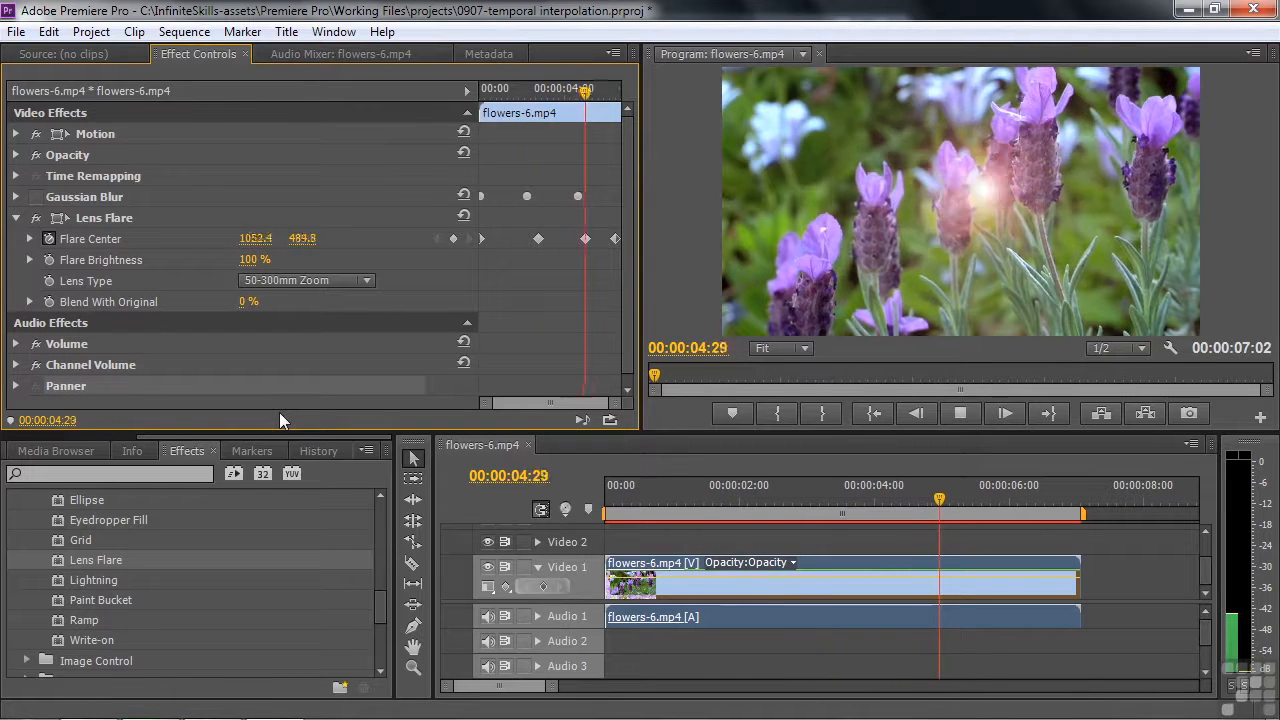
key("space")
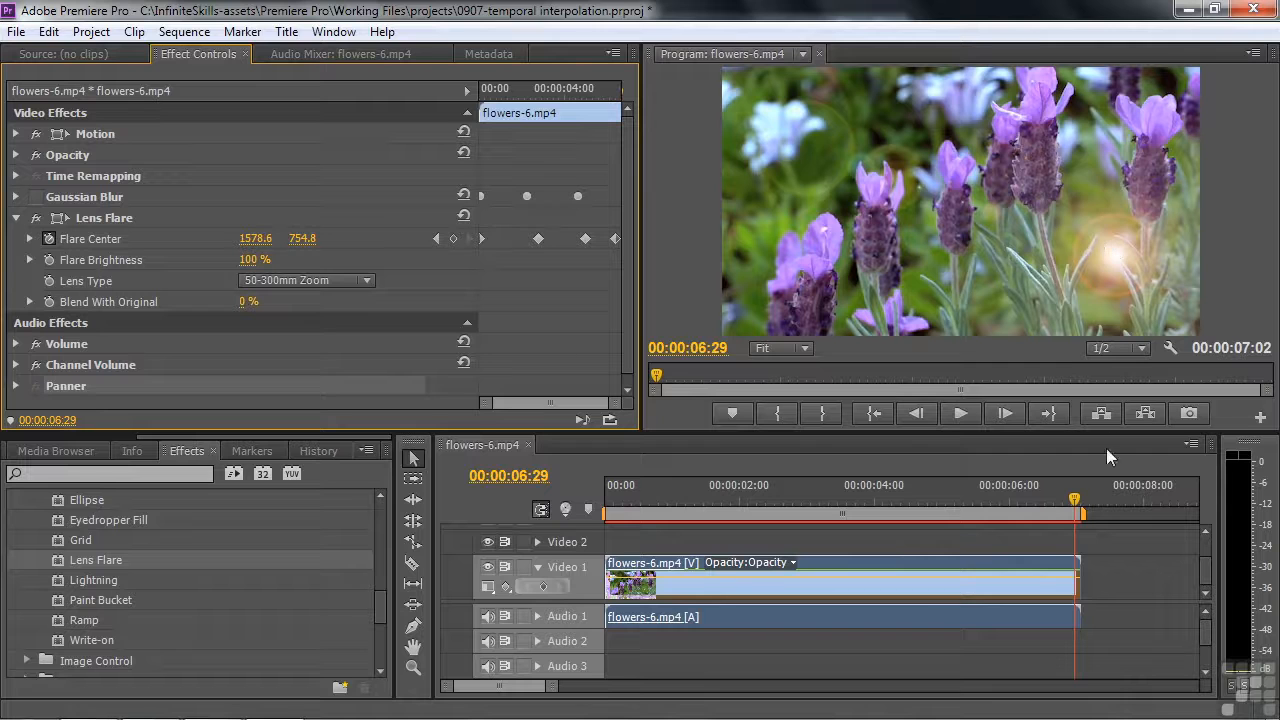
left_click(589, 527)
key("Home")
key("space")
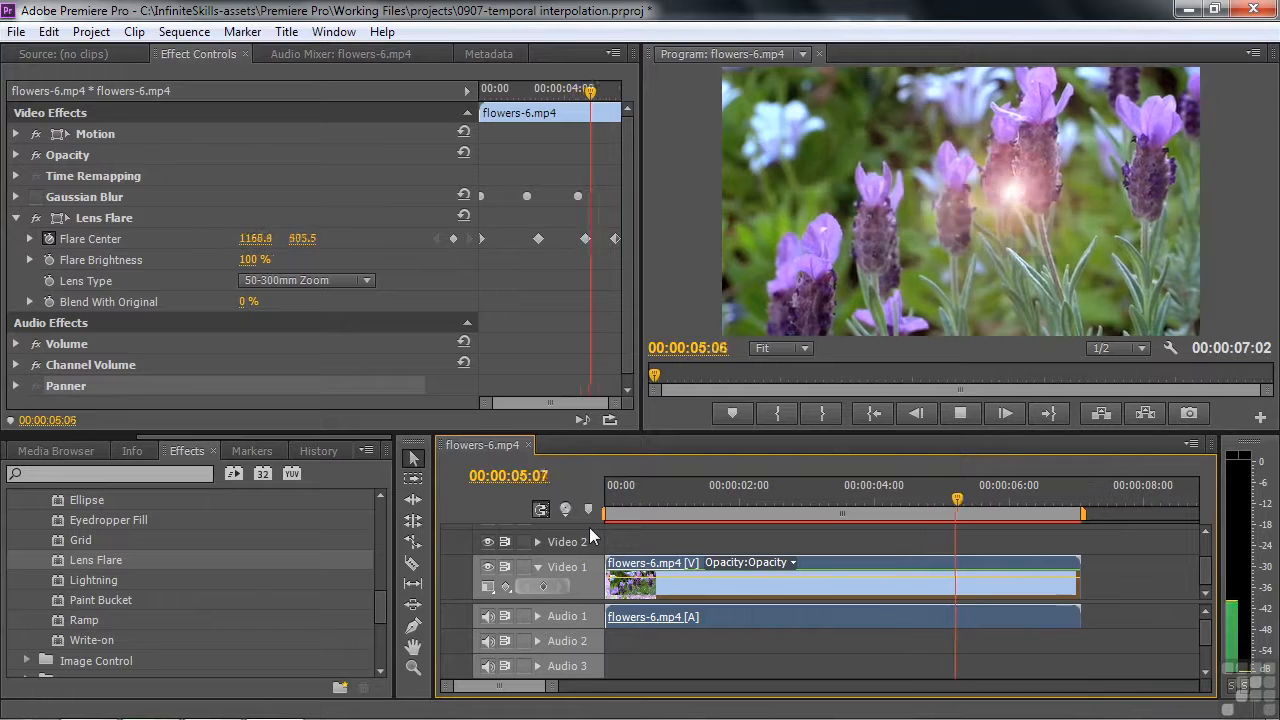
left_click(1040, 503)
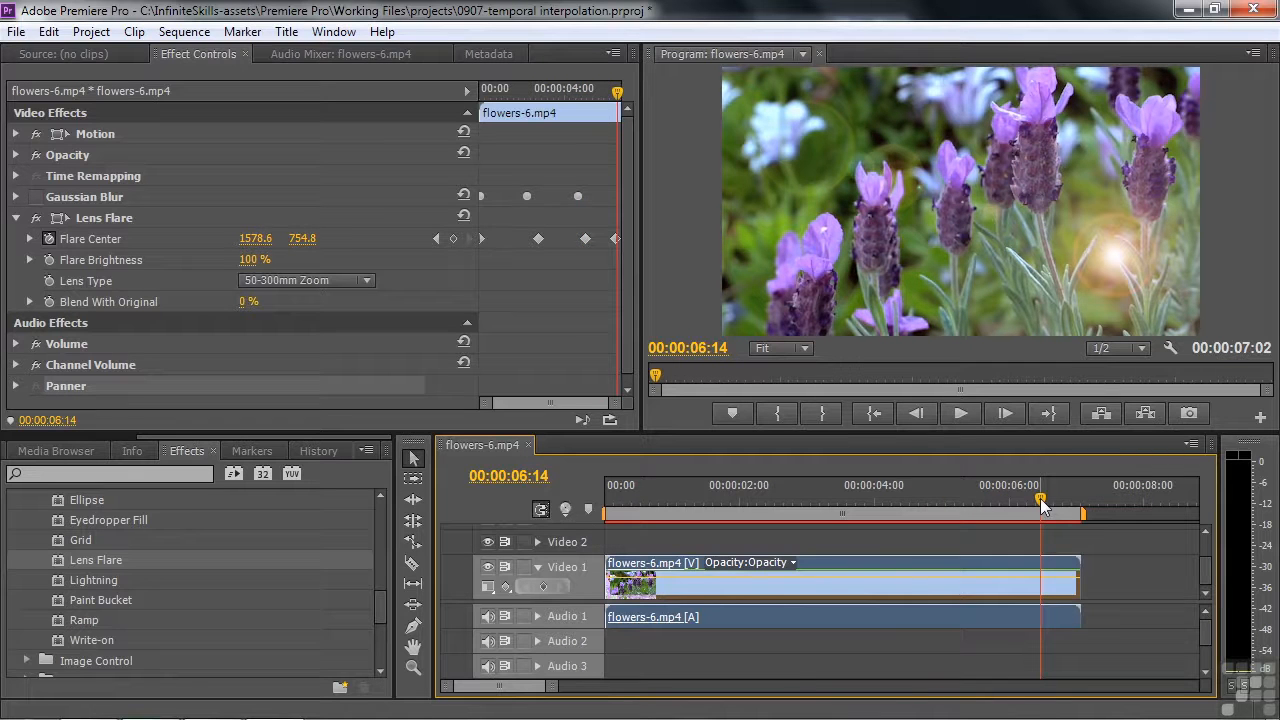
Set the first Flare Center keyframe's temporal interpolation to Ease Out
left_click(481, 238)
right_click(481, 238)
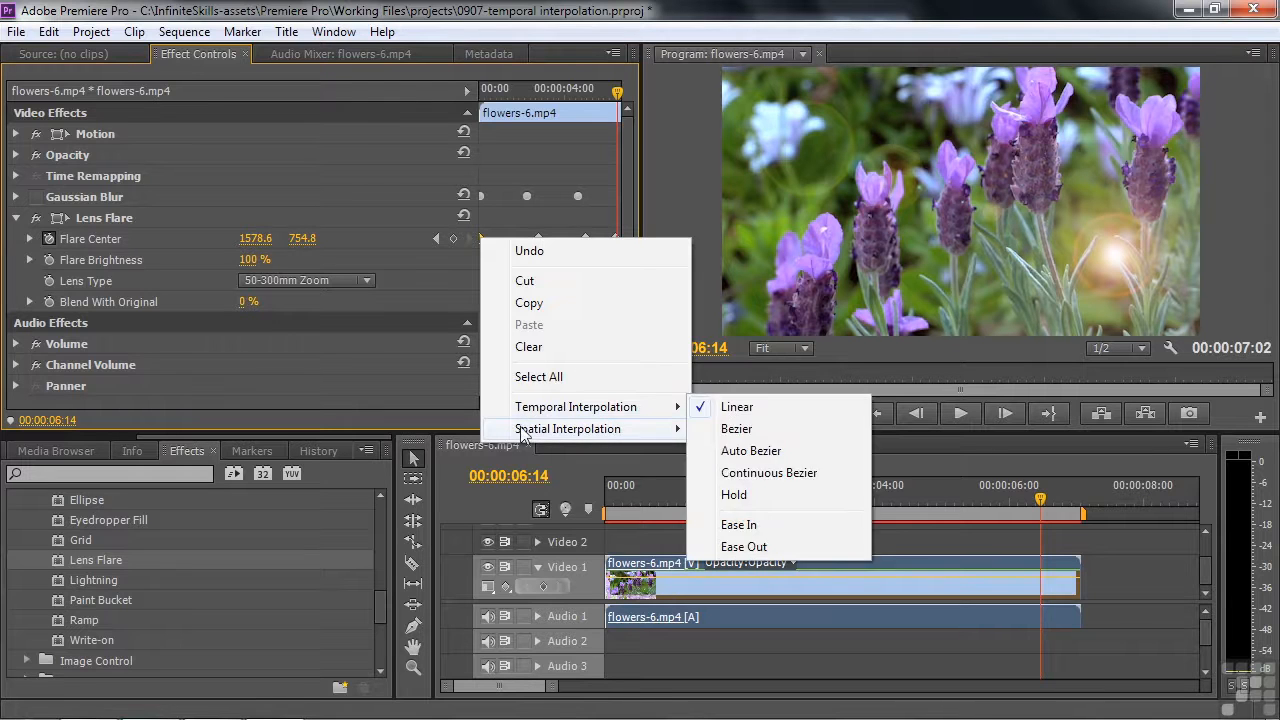
mouse_move(497, 415)
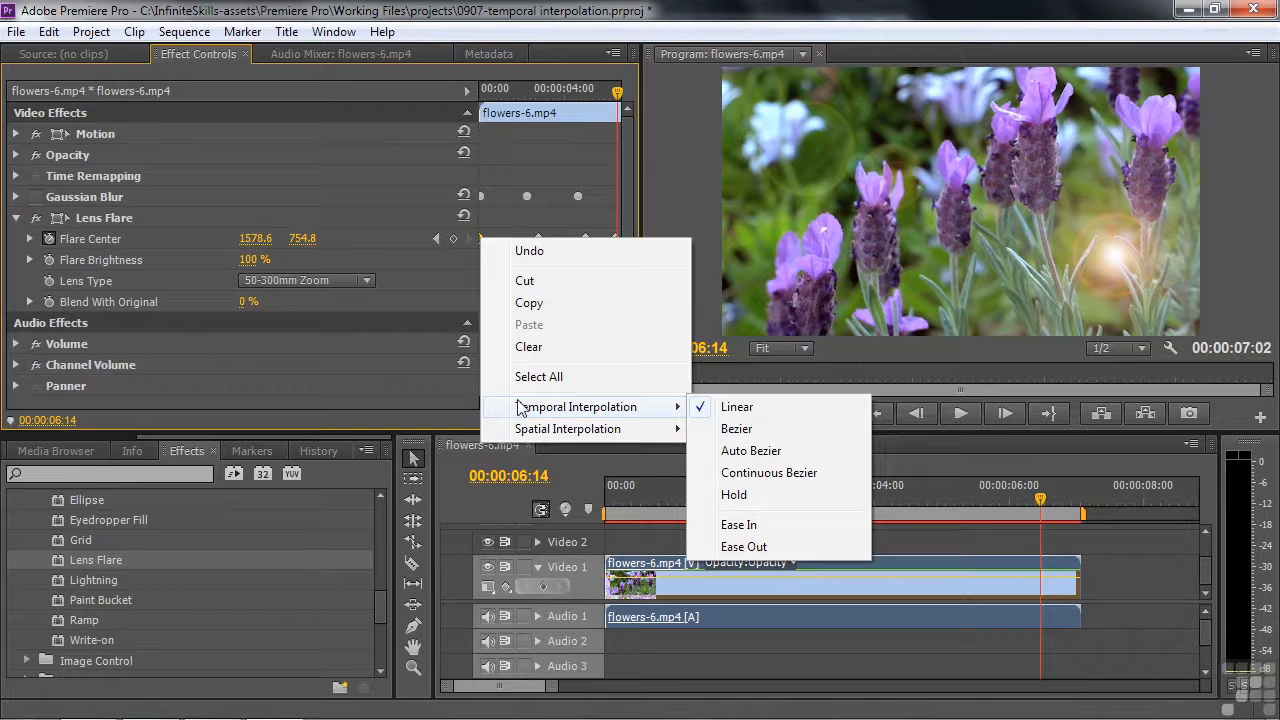
left_click(758, 552)
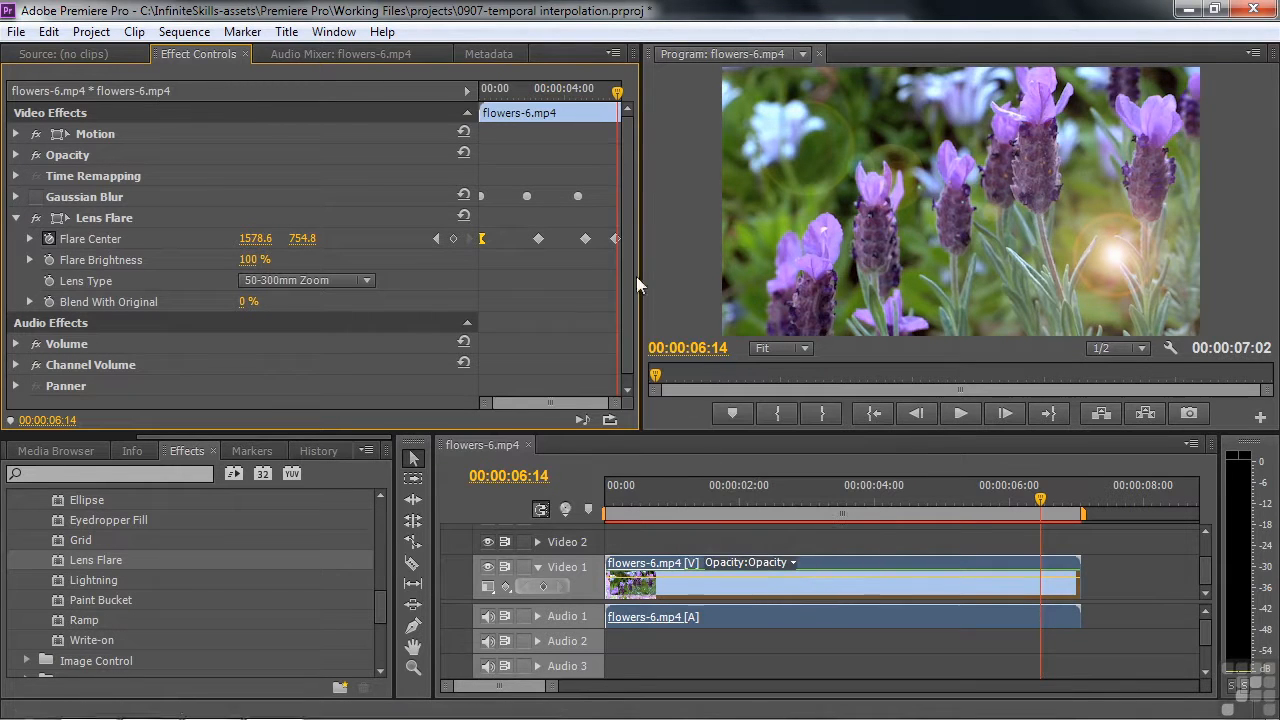
Set the last Flare Center keyframe's temporal interpolation to Ease In
right_click(615, 240)
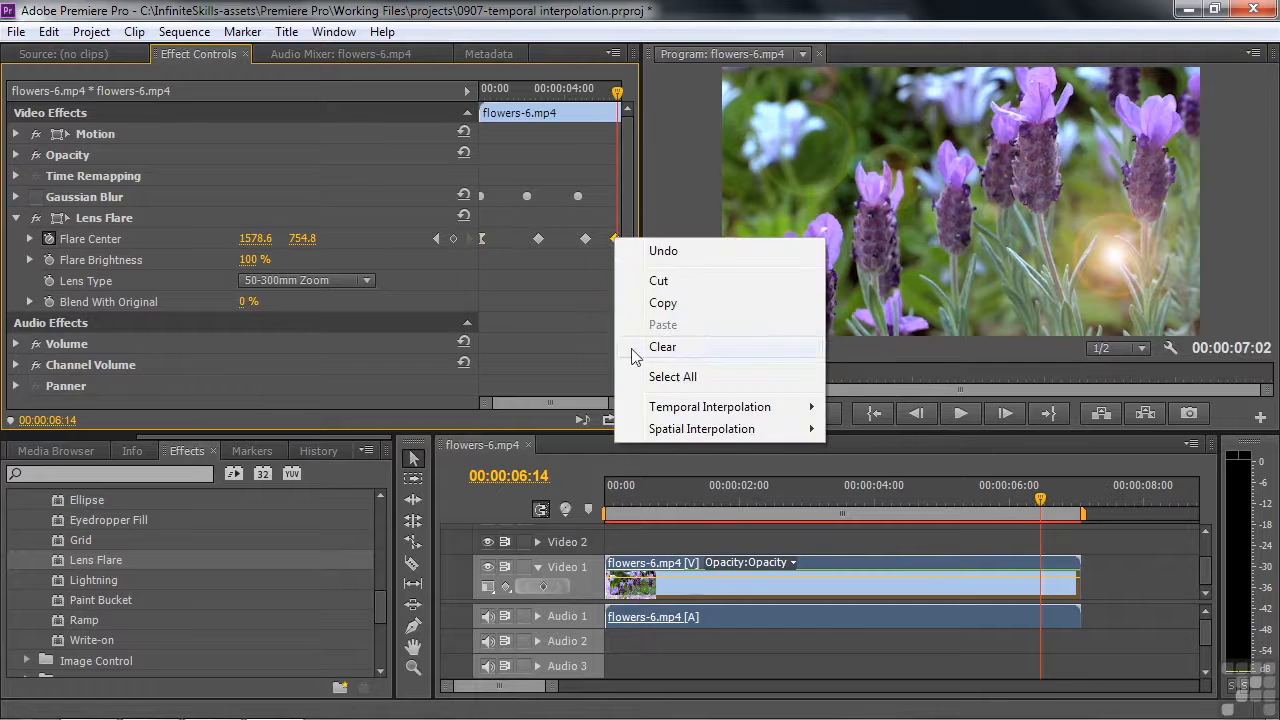
mouse_move(668, 415)
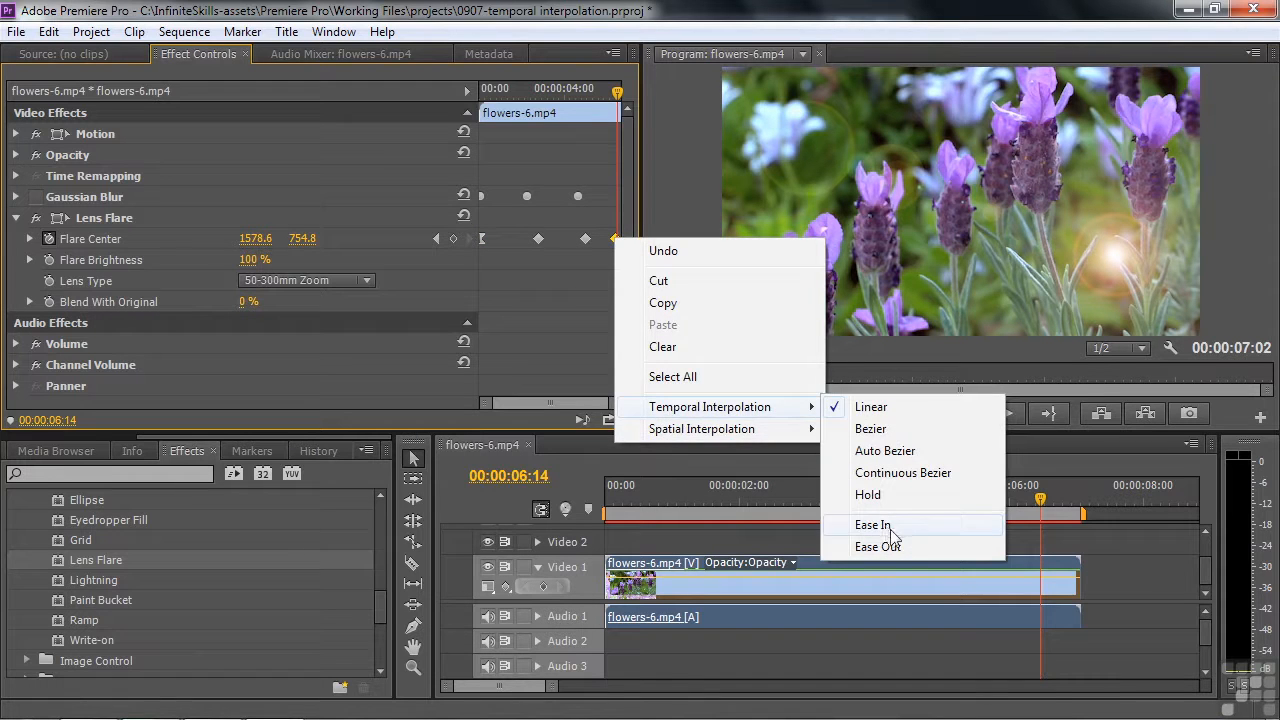
left_click(891, 526)
Play the last part of the flare animation and replay it from the sequence start to examine the eased motion
left_click_drag(1043, 503, 942, 504)
key("space")
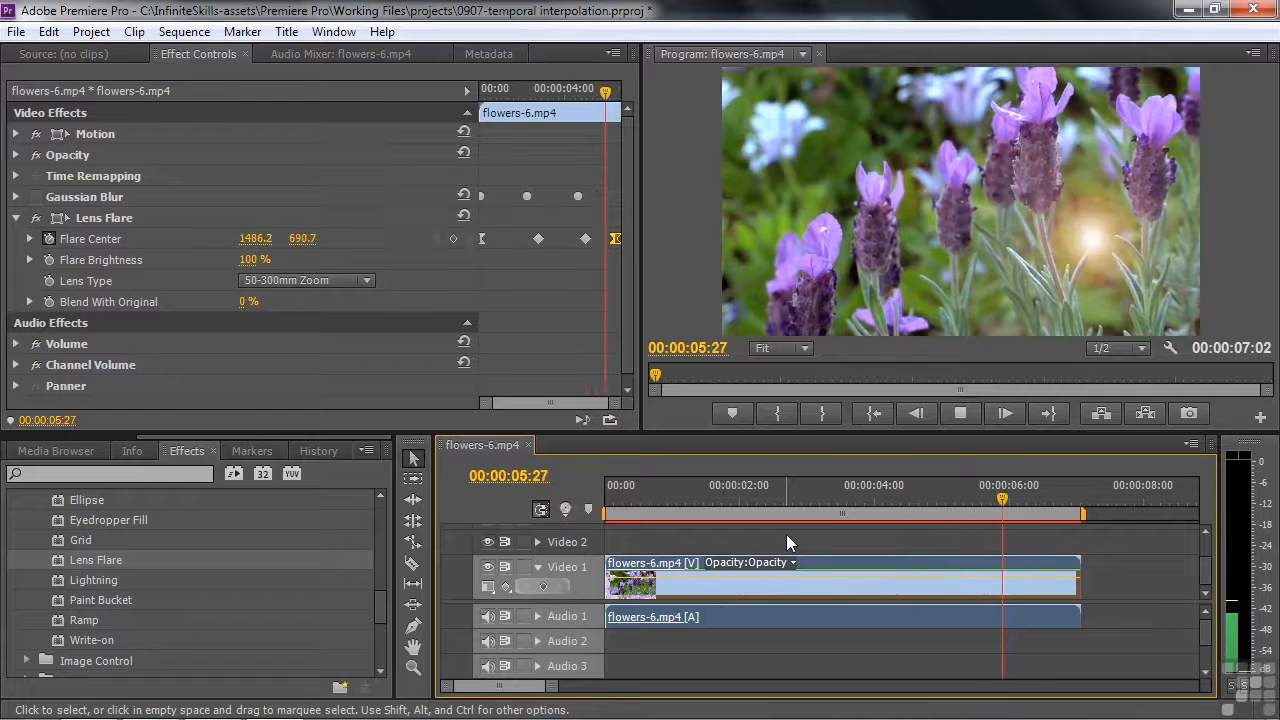
key("space")
left_click_drag(1049, 498, 597, 523)
key("space")
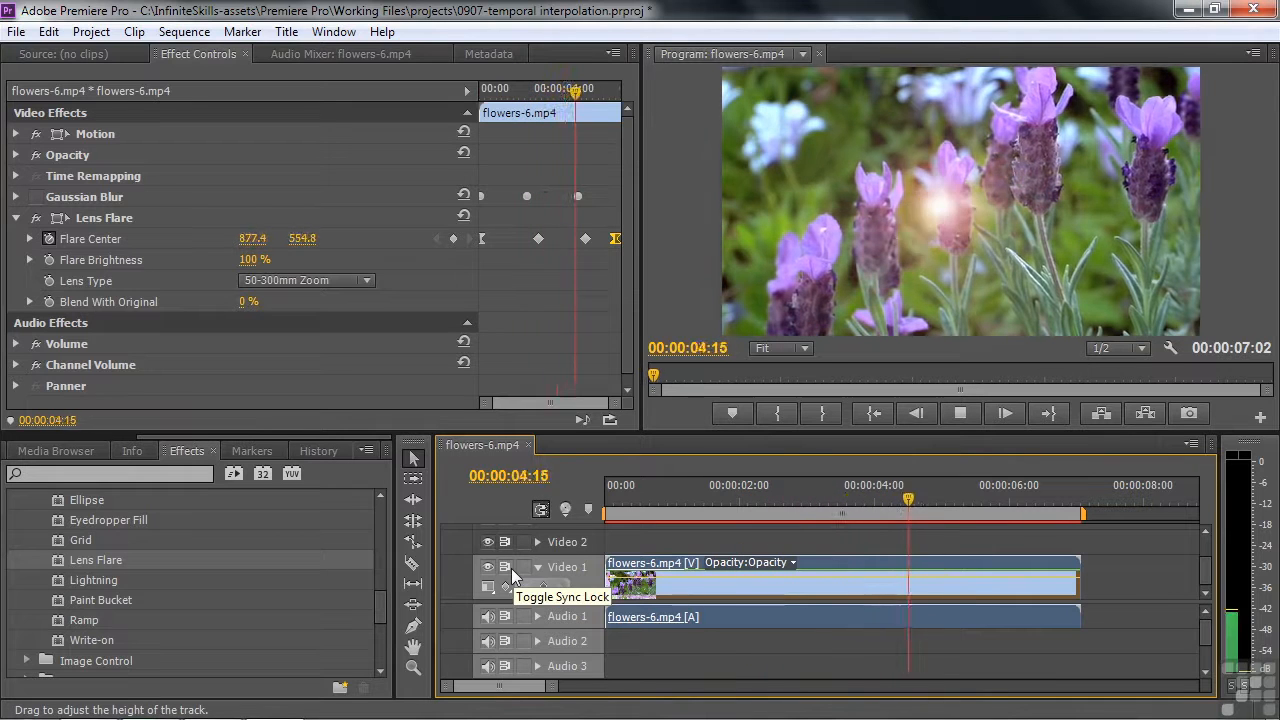
key("space")
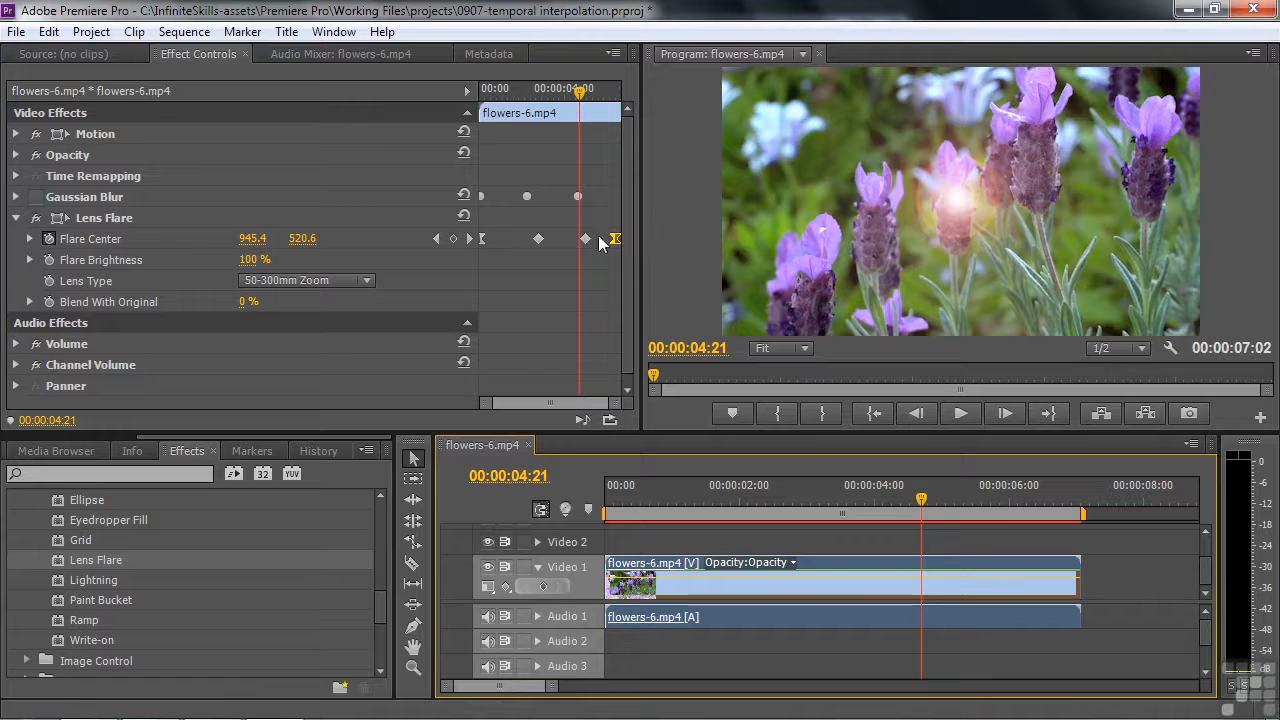
Show the Lens Flare path and move both middle Flare Center keyframes earlier, the third to just before 00:00:04:21
left_click(82, 218)
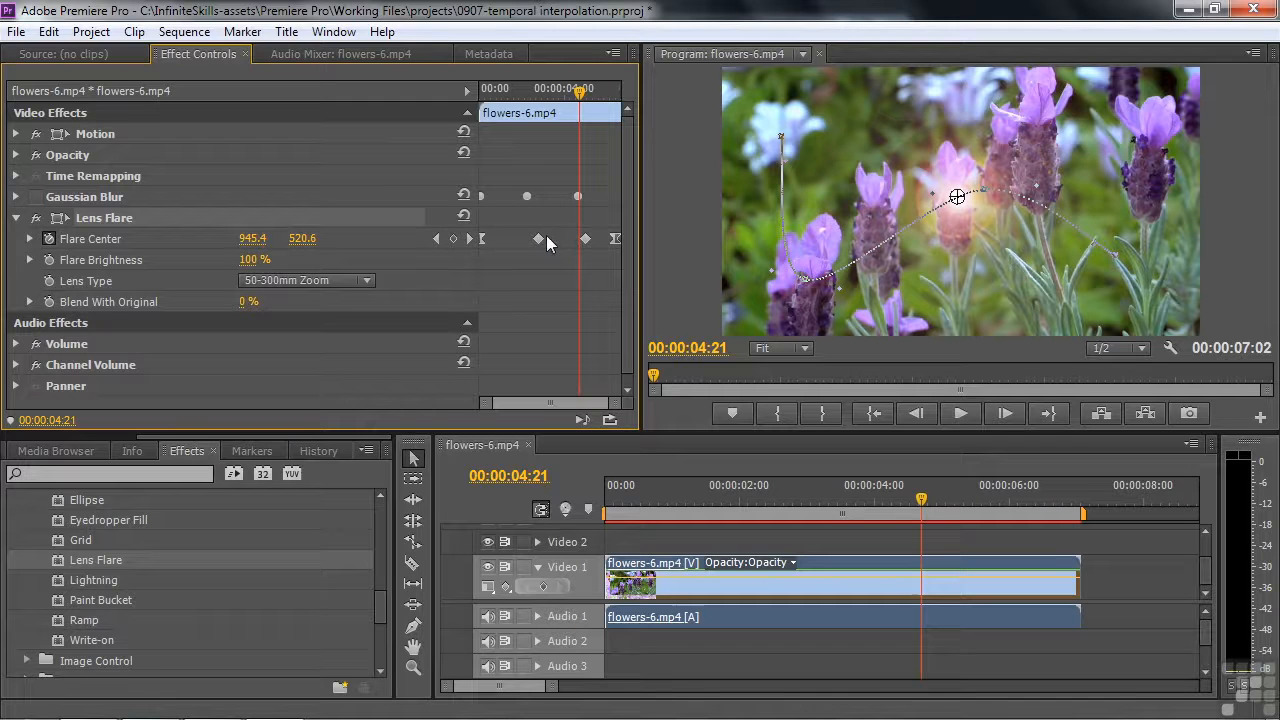
left_click_drag(586, 241, 561, 241)
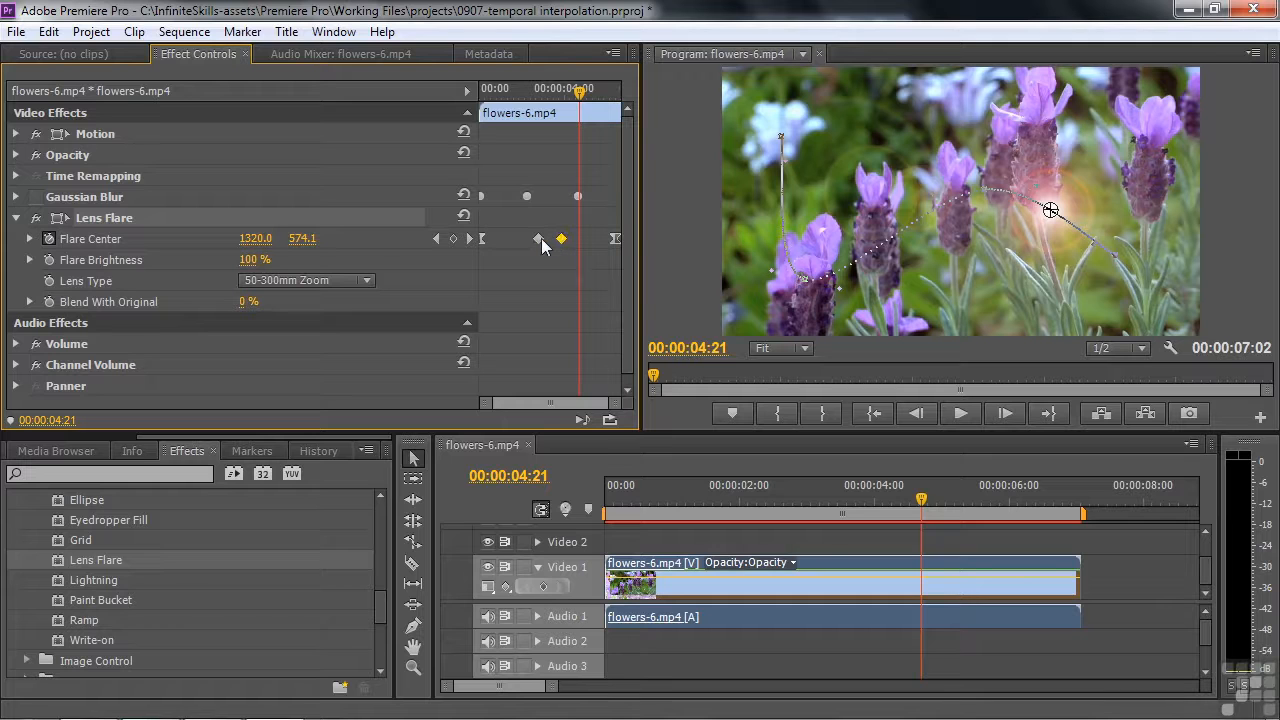
mouse_move(563, 243)
left_mouse_down()
mouse_move(600, 250)
mouse_move(563, 247)
left_mouse_up()
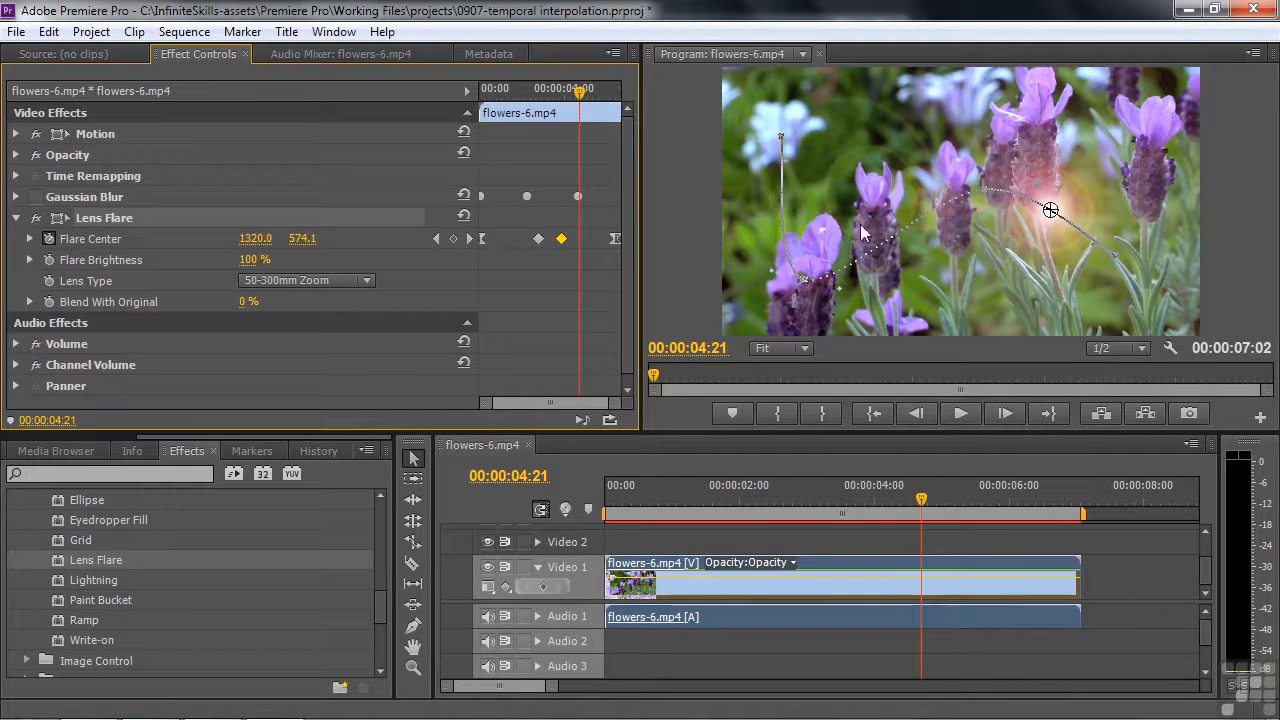
left_click_drag(538, 239, 580, 243)
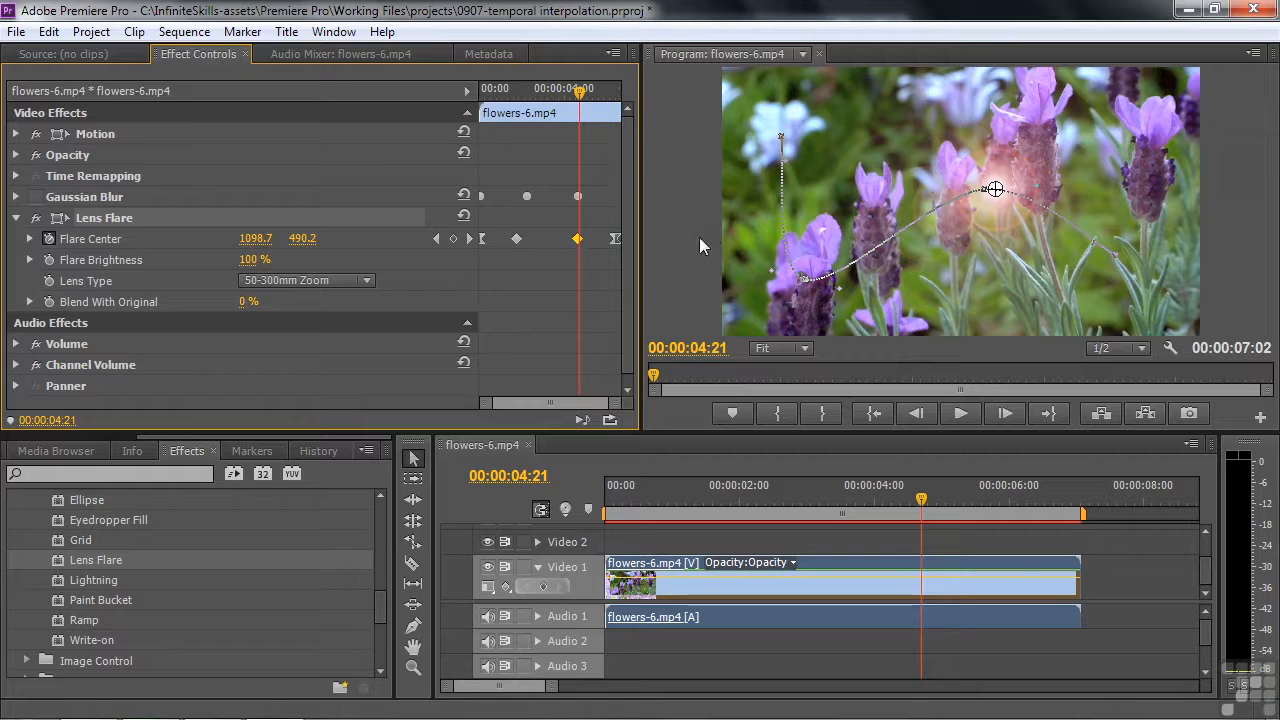